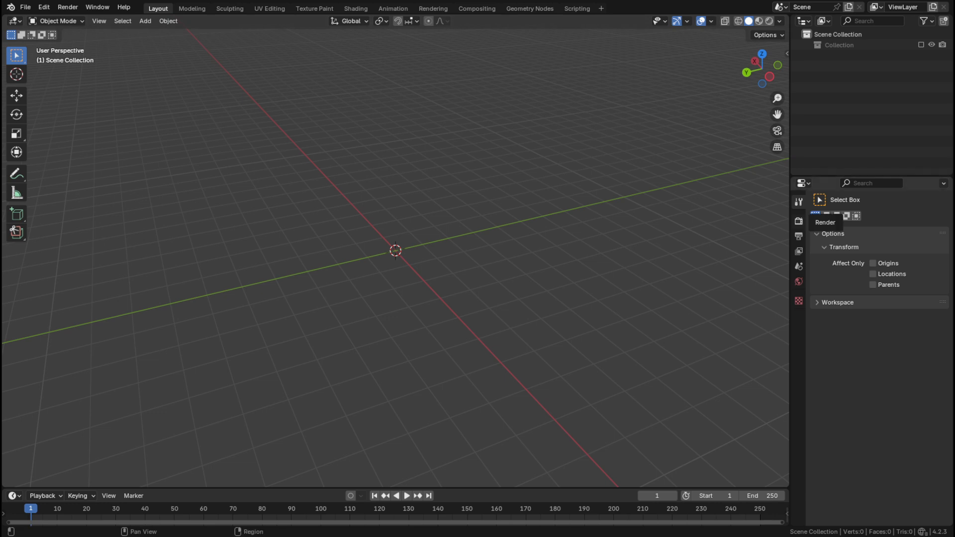
# Review the scene's render, output, view layer, scene and world properties.
pyautogui.click(798, 221)
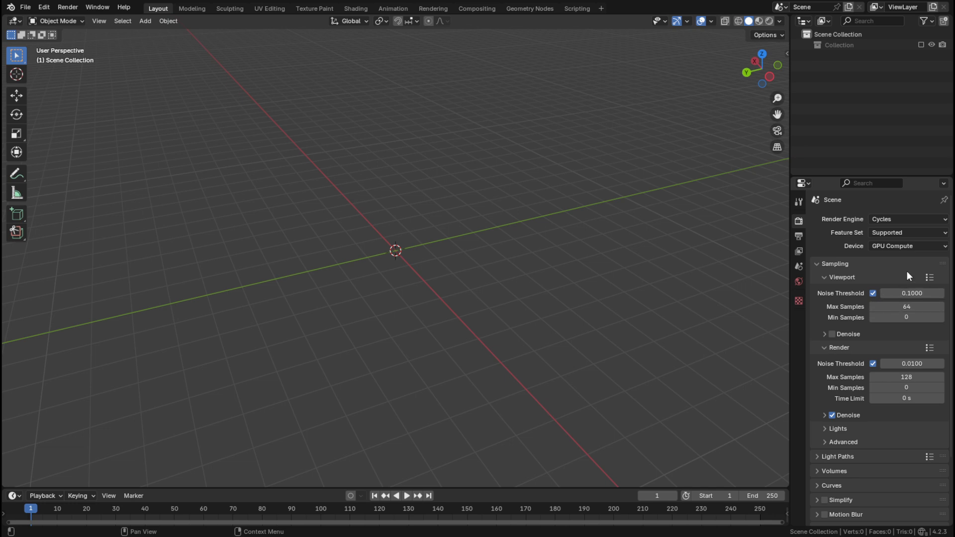
pyautogui.click(798, 235)
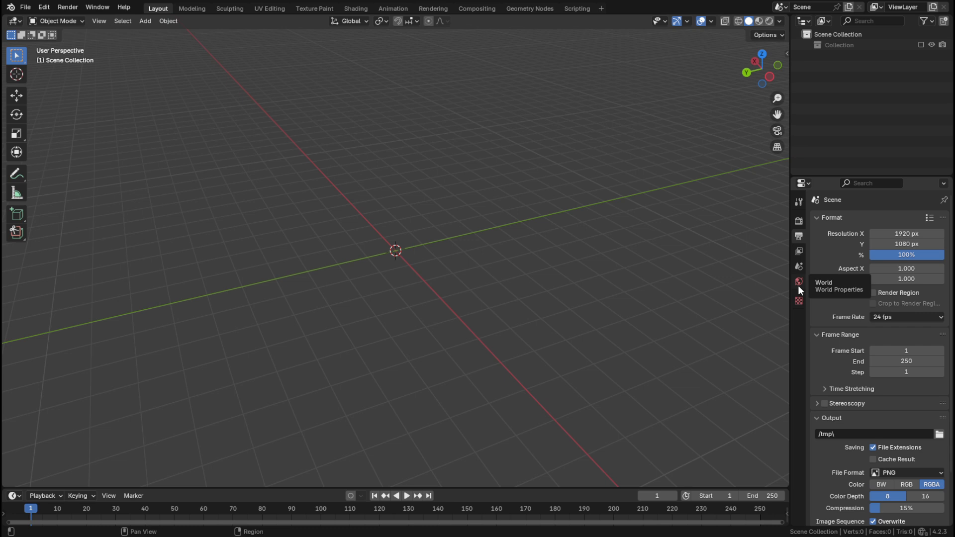
pyautogui.click(797, 251)
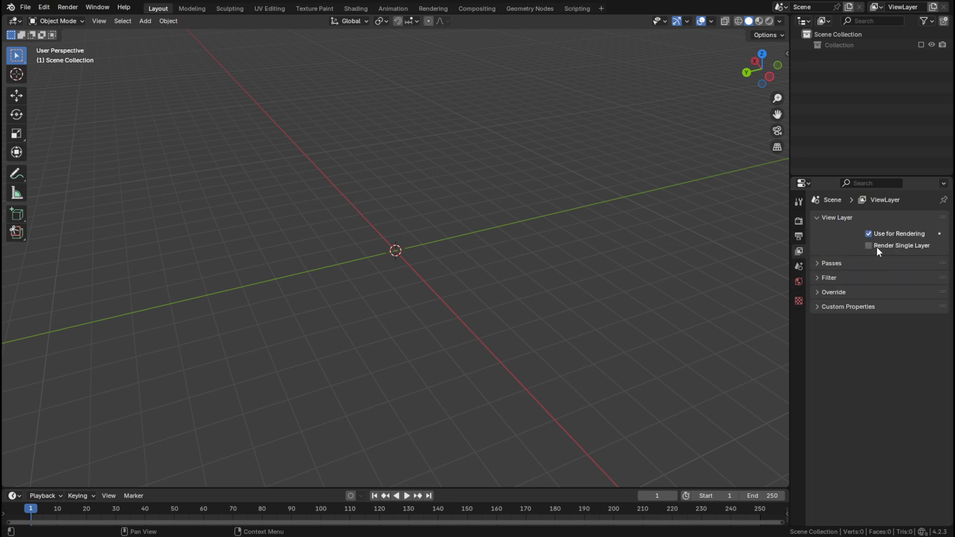
pyautogui.click(800, 267)
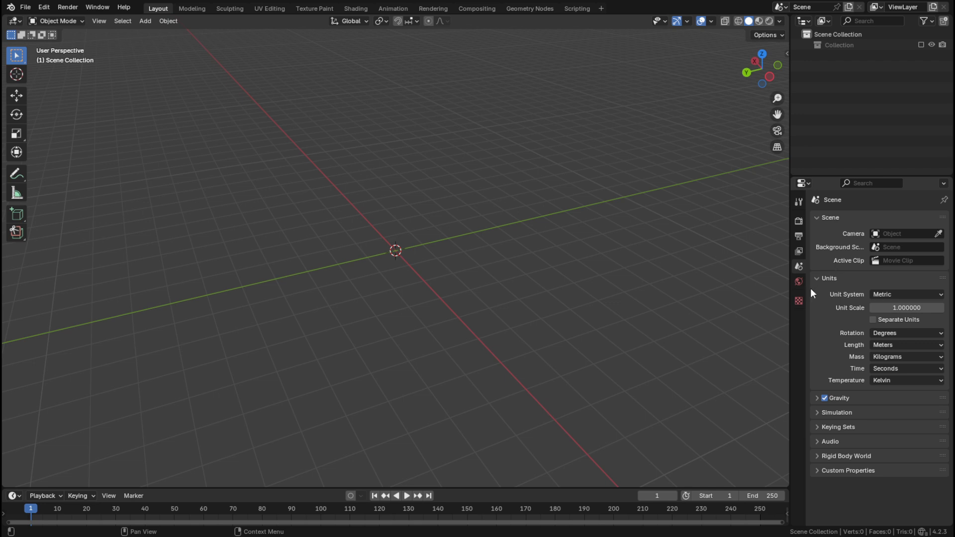
pyautogui.click(799, 282)
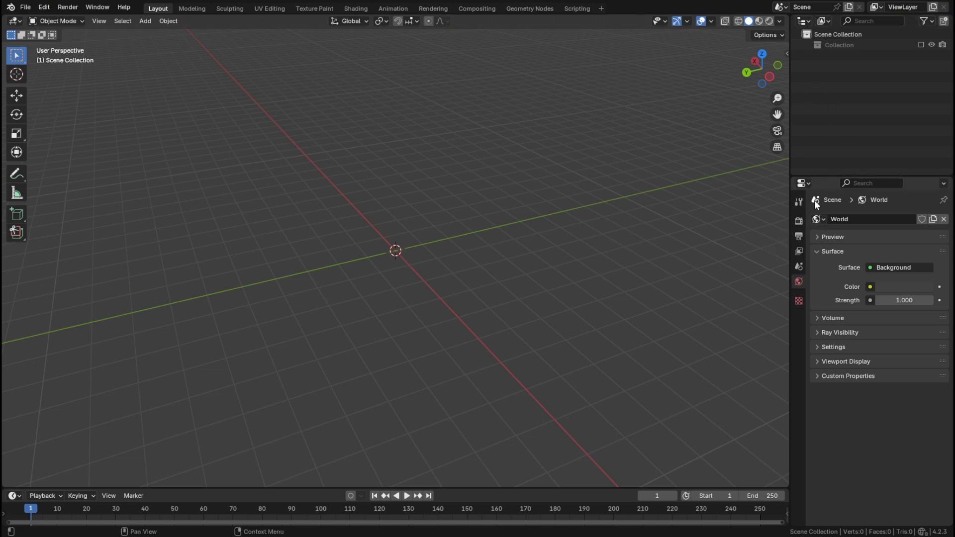
pyautogui.click(804, 183)
# Enable the excluded Collection in the view layer and select its cube, sphere and cone in turn.
pyautogui.click(921, 45)
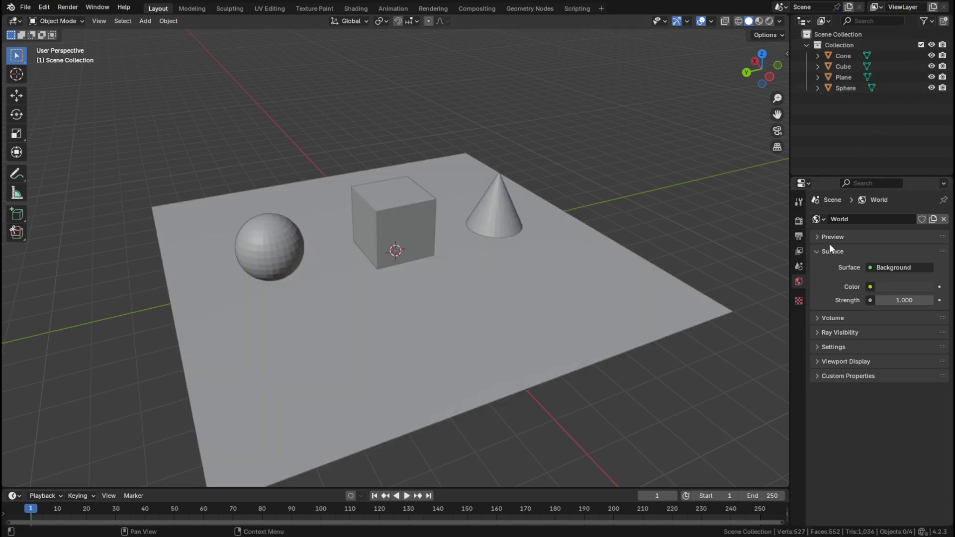
pyautogui.click(399, 227)
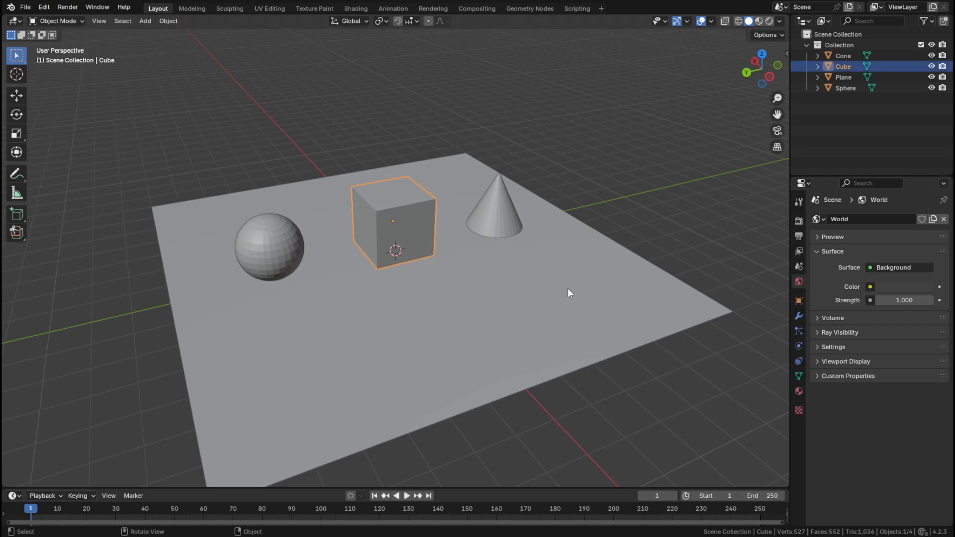
pyautogui.click(264, 260)
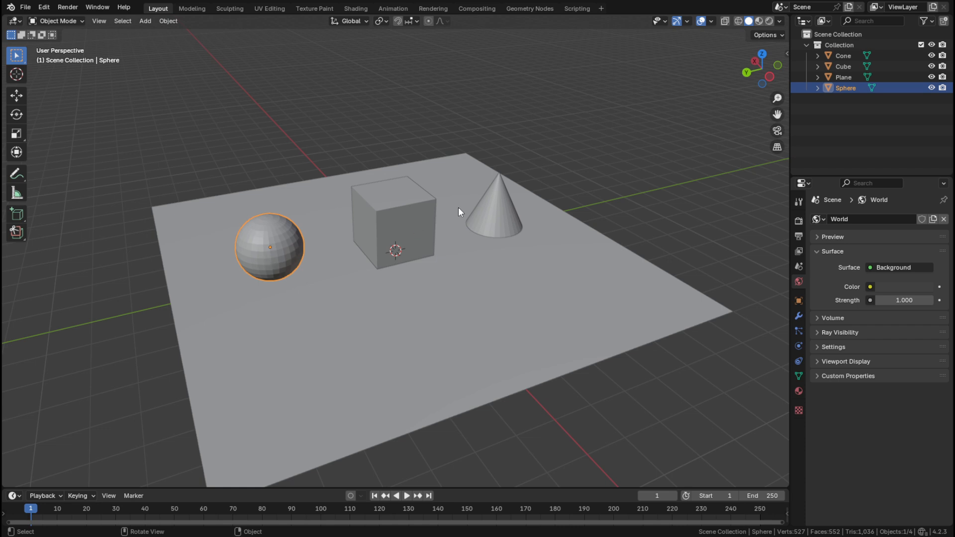
pyautogui.click(490, 213)
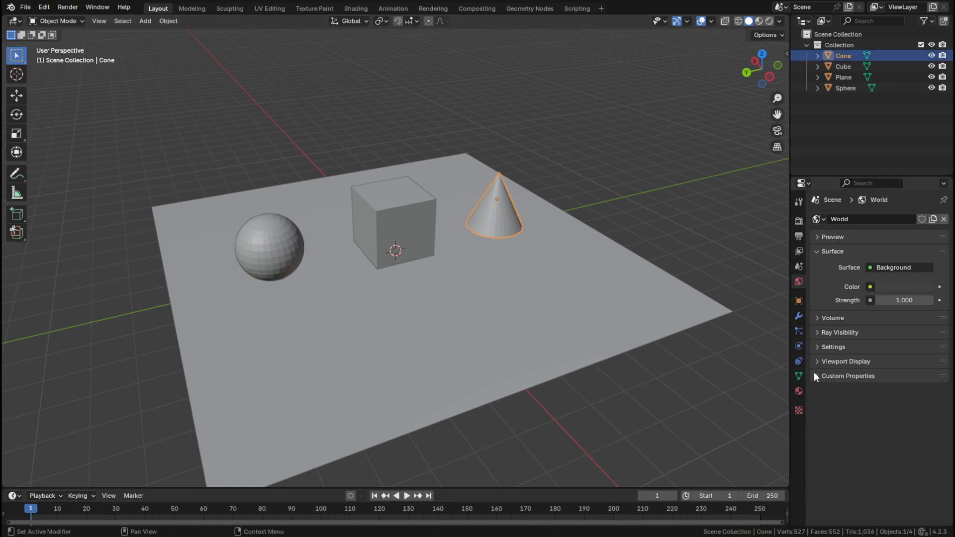
pyautogui.click(634, 207)
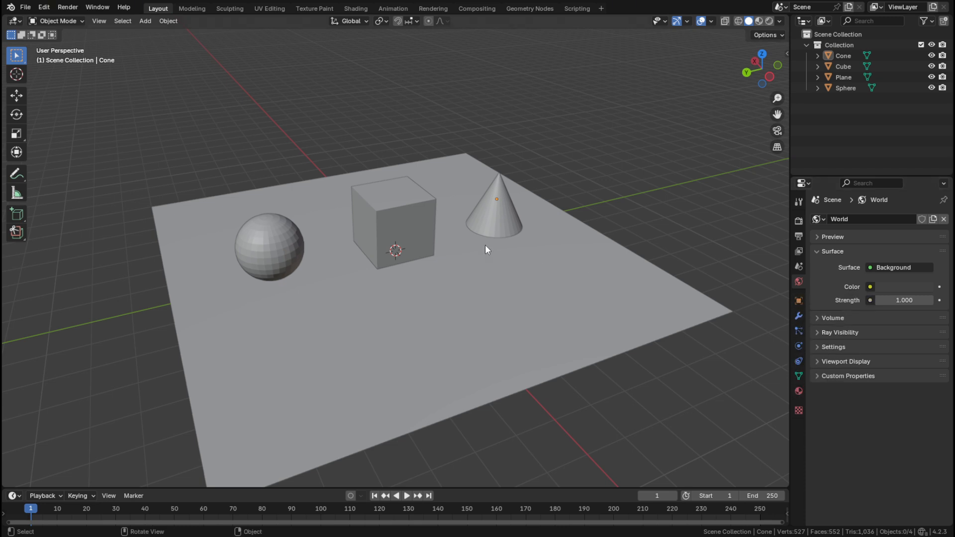
# Examine the cube's object, modifier, particle, physics, constraint, mesh data and material properties.
pyautogui.click(423, 216)
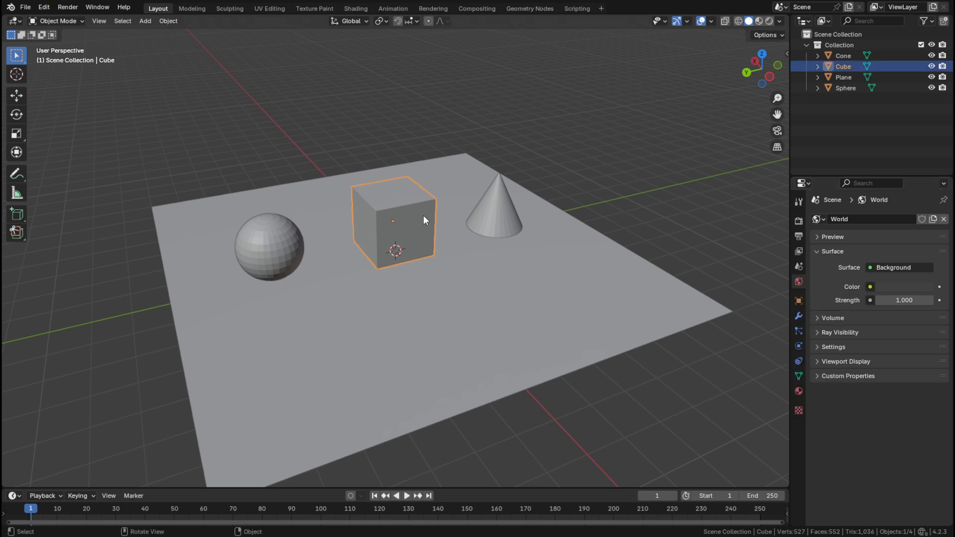
pyautogui.click(799, 301)
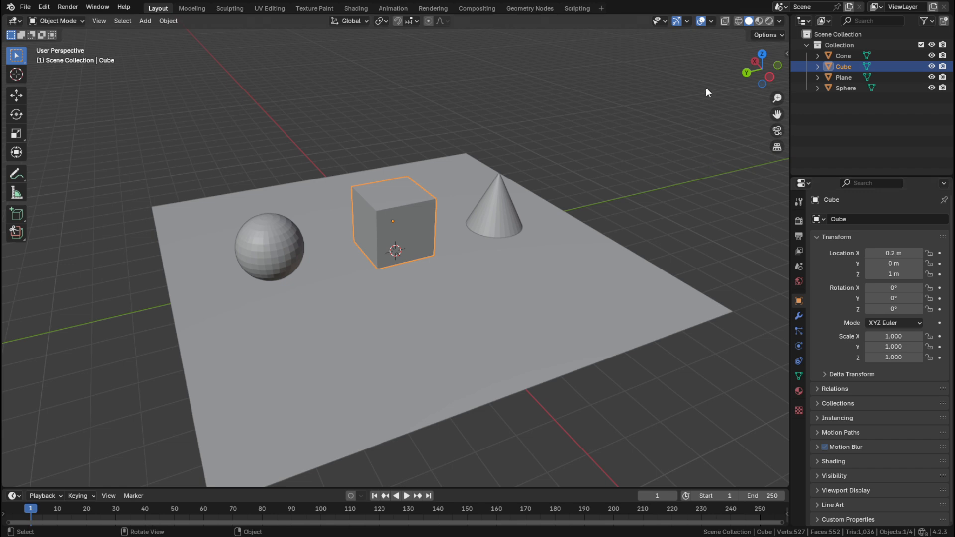
pyautogui.click(799, 318)
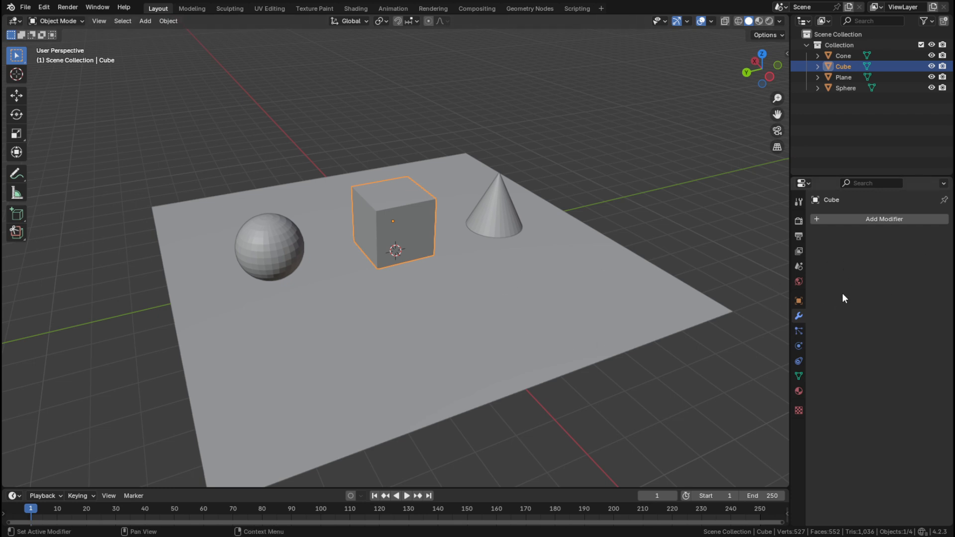
pyautogui.click(799, 331)
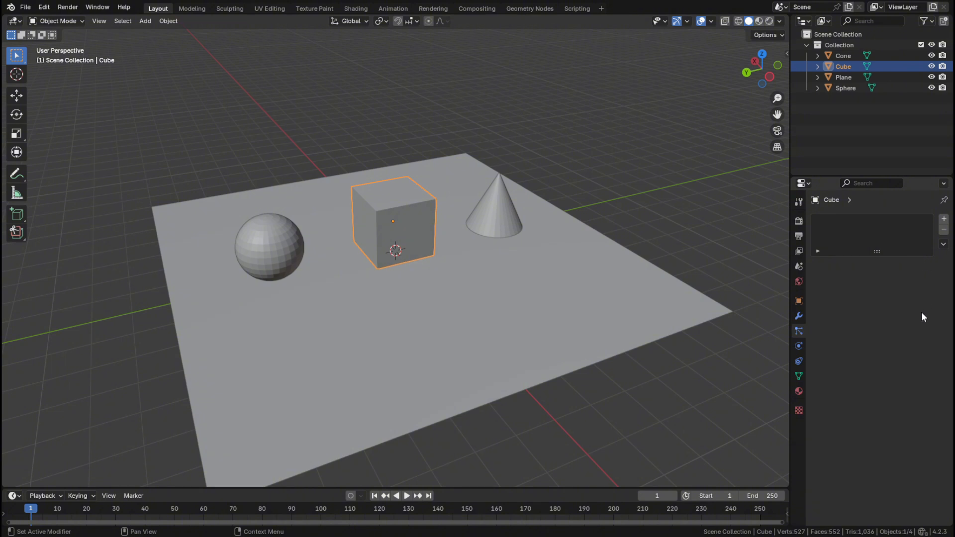
pyautogui.click(797, 345)
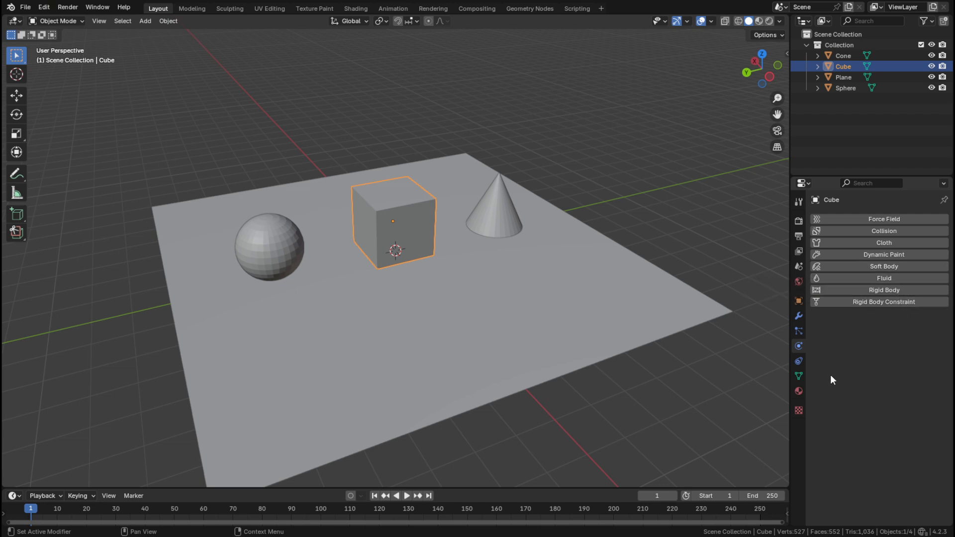
pyautogui.click(799, 362)
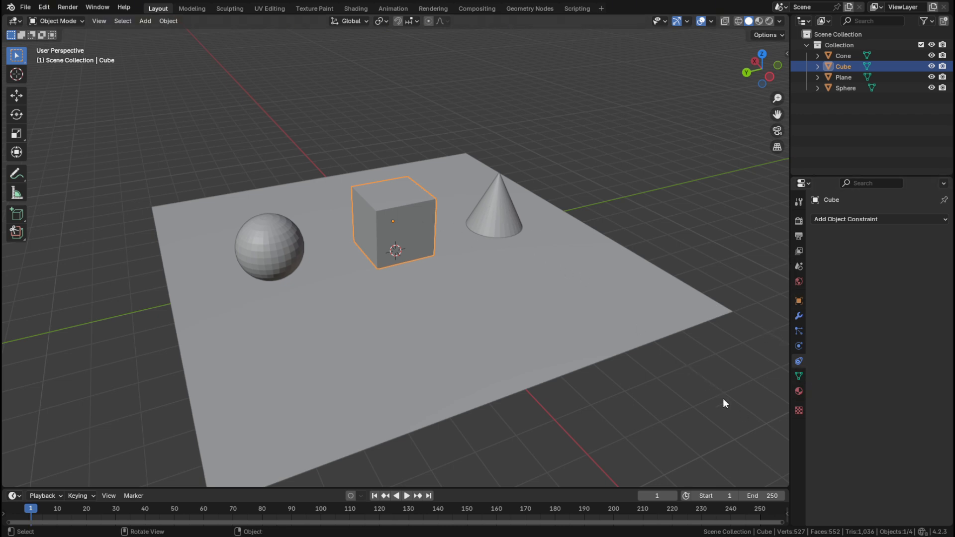
pyautogui.click(801, 376)
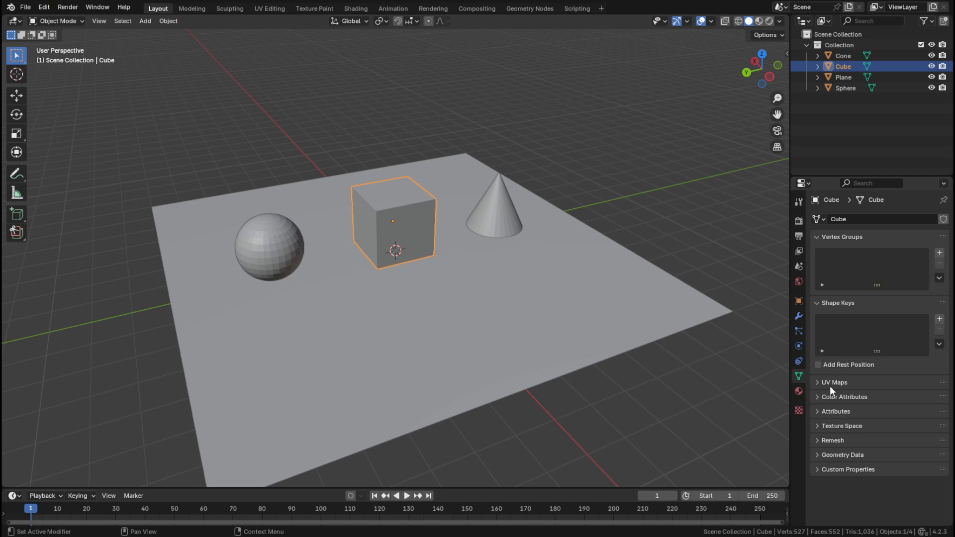
pyautogui.click(799, 393)
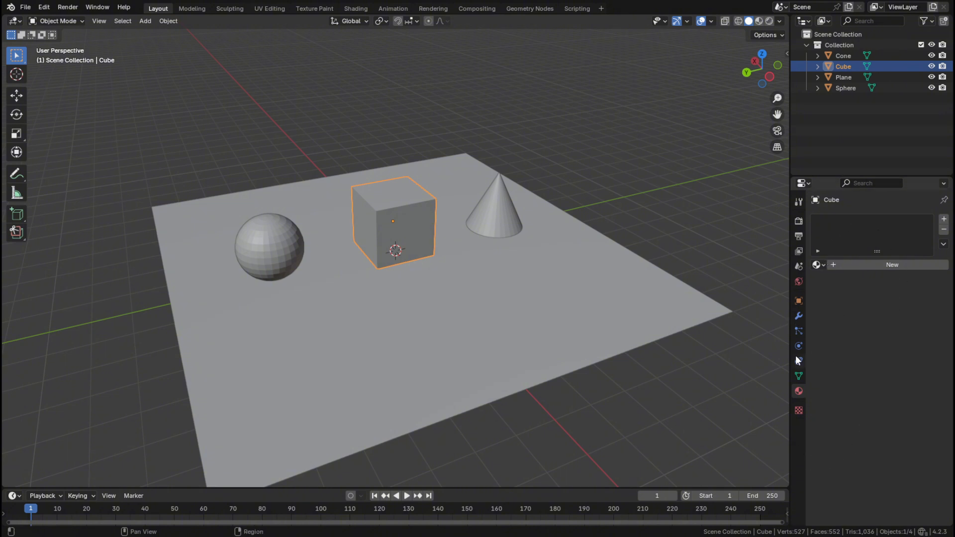
pyautogui.click(663, 218)
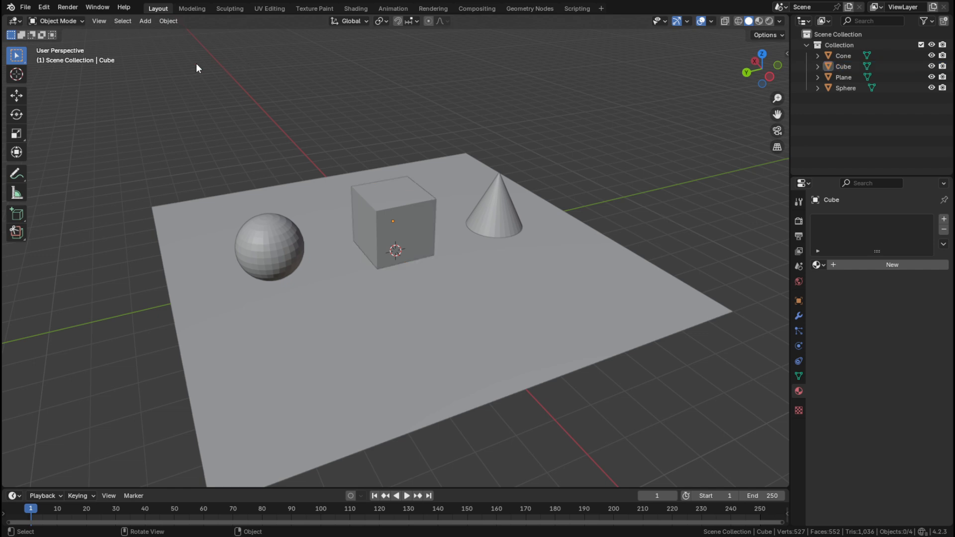
# Inspect the available render engines, keep Cycles selected, and look through the remaining render settings.
pyautogui.click(124, 8)
pyautogui.click(799, 220)
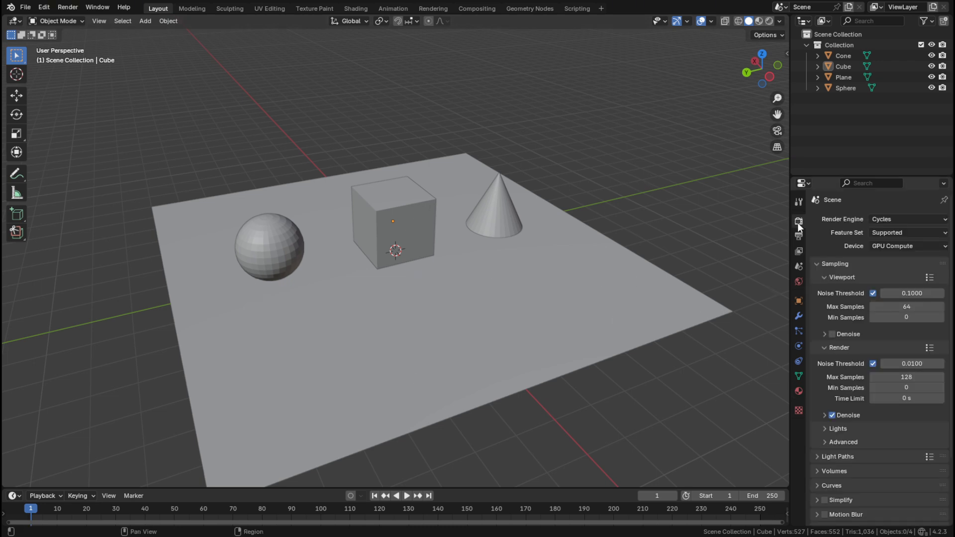
pyautogui.click(905, 220)
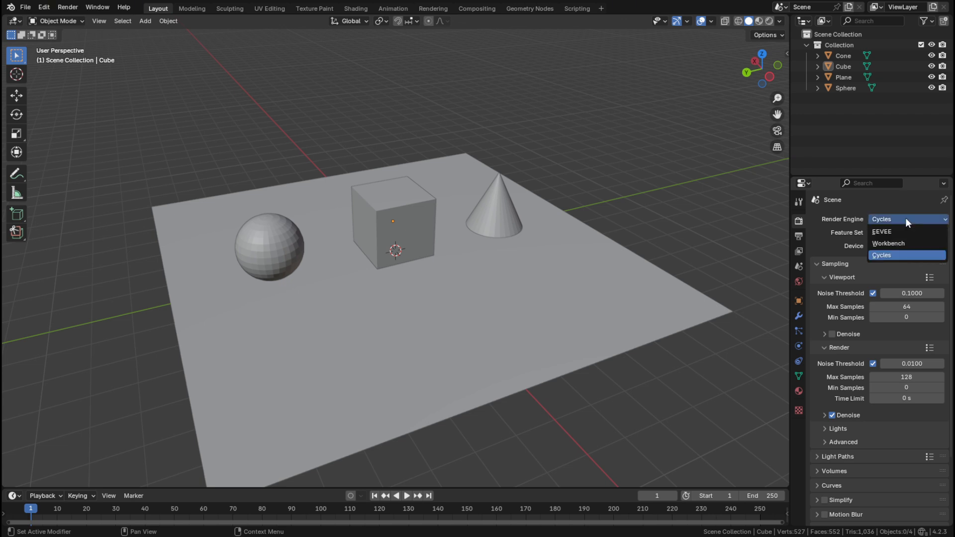
pyautogui.click(891, 255)
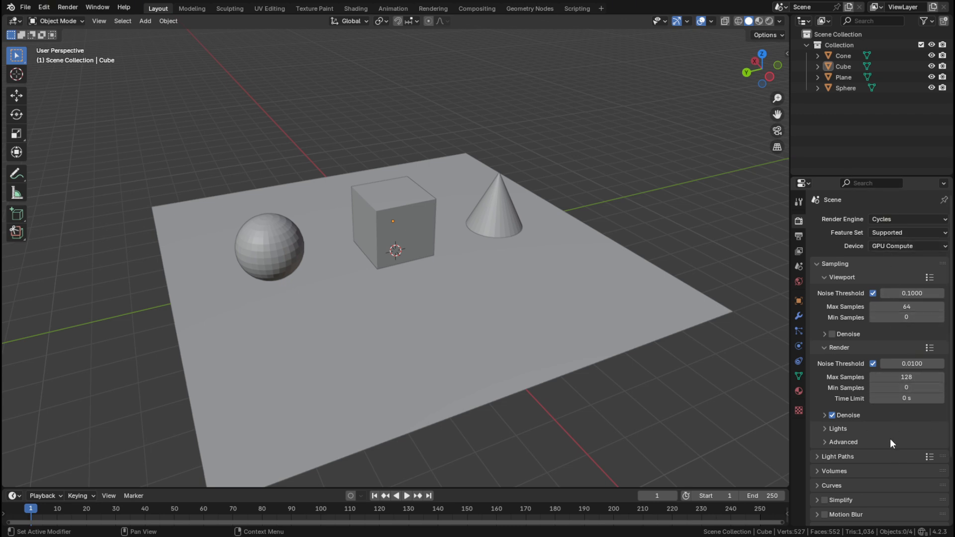
pyautogui.scroll(-5, 891, 439)
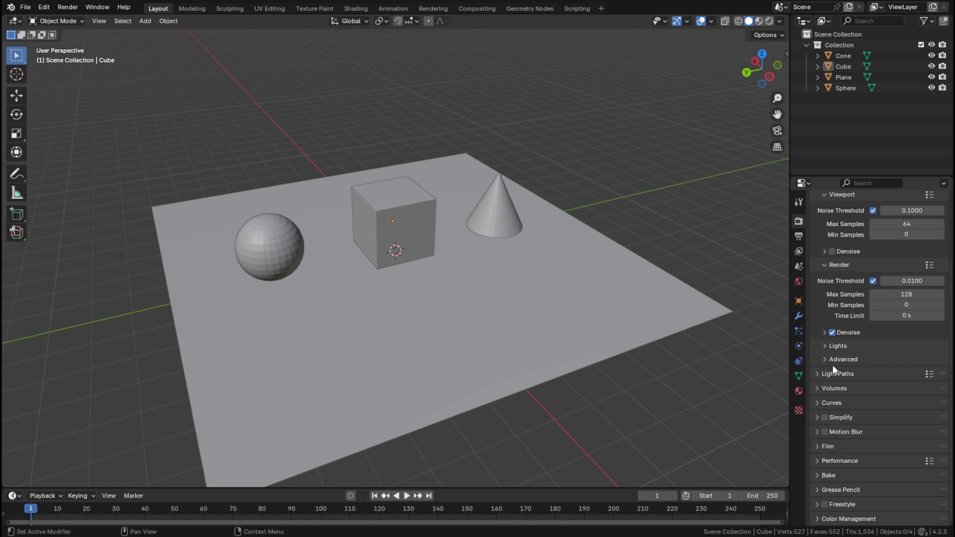
pyautogui.scroll(3, 880, 344)
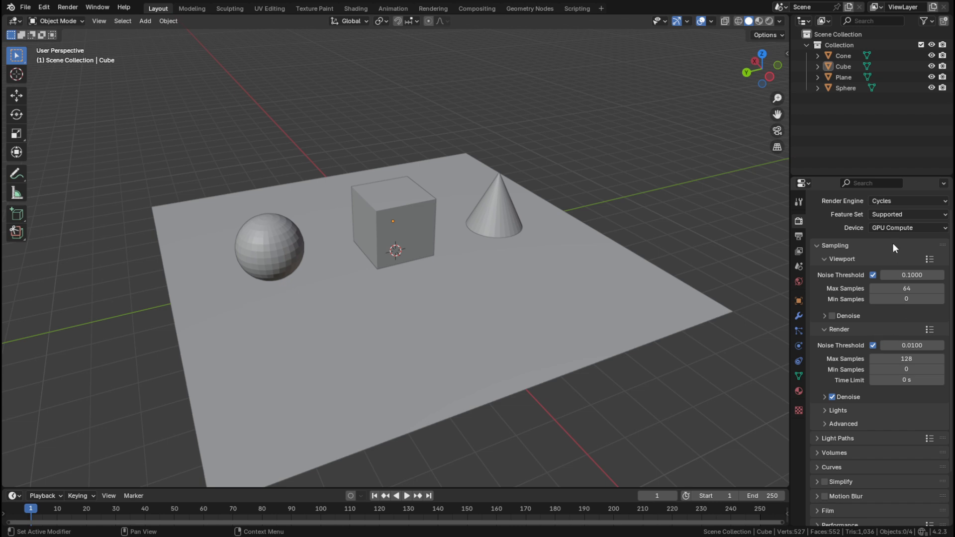
# Revisit the output, view layer and world properties of the scene.
pyautogui.click(799, 236)
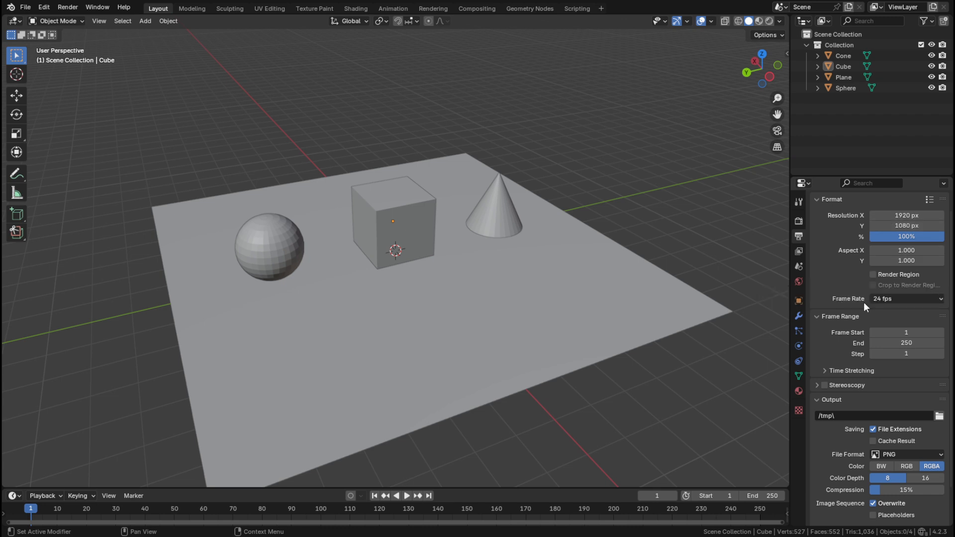
pyautogui.click(800, 252)
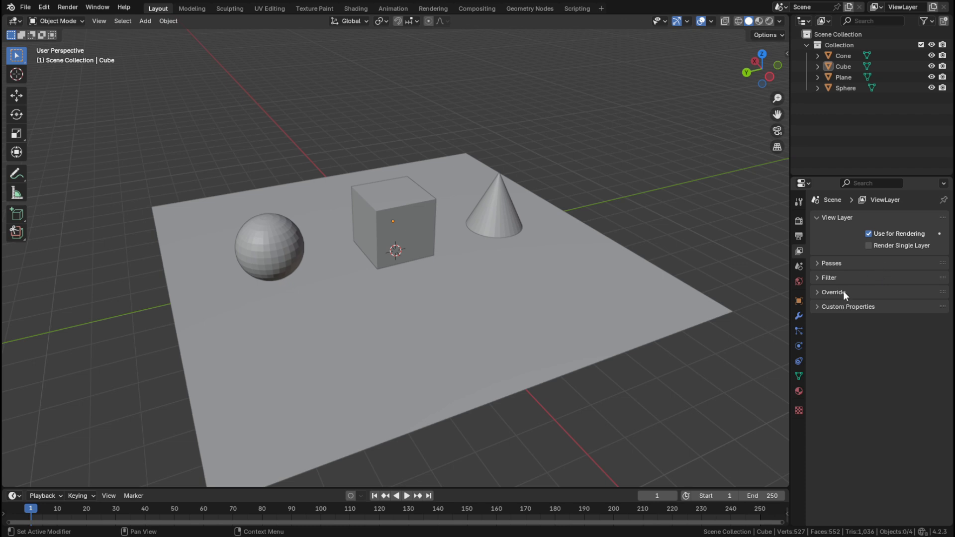
pyautogui.click(796, 281)
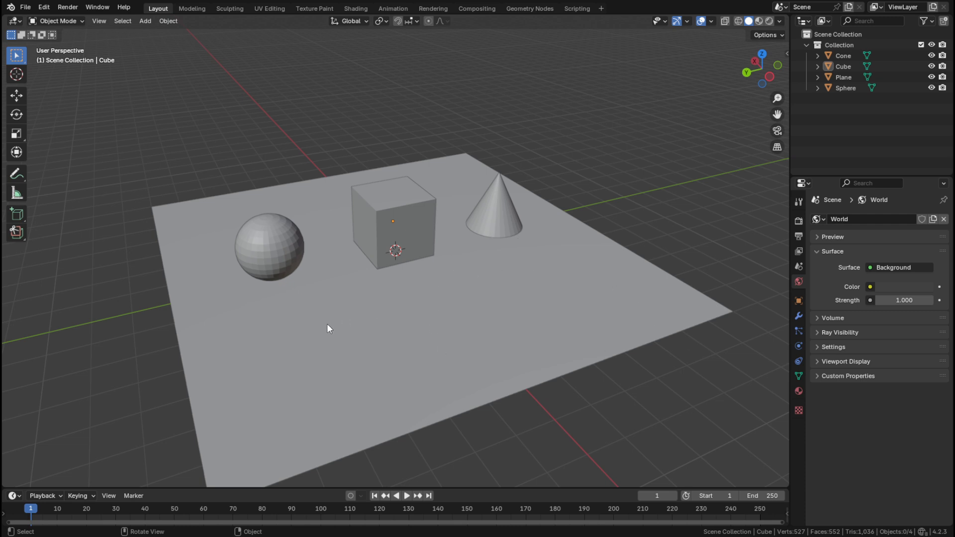
# Switch the viewport shading to Material Preview with the sphere, cube and cone in view.
pyautogui.scroll(2, 307, 275)
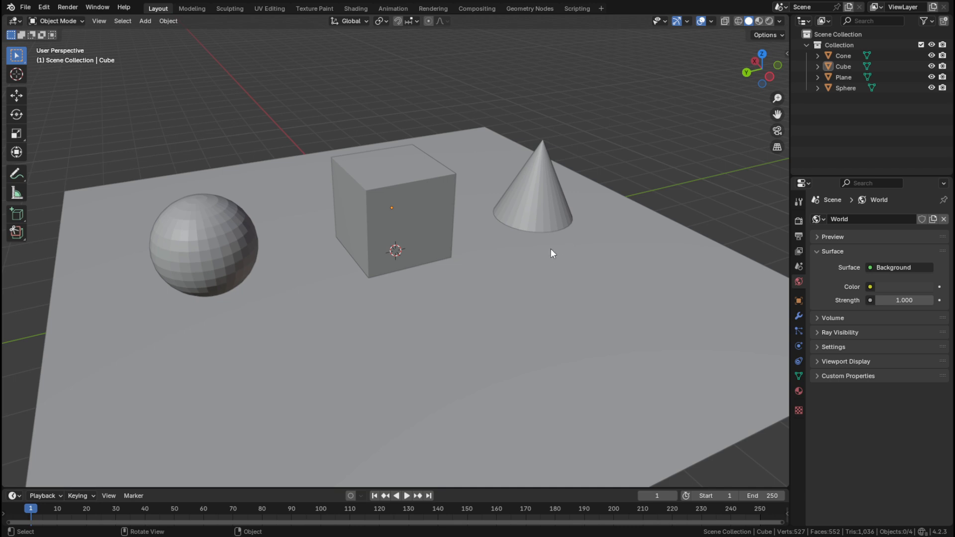
pyautogui.scroll(-1, 530, 272)
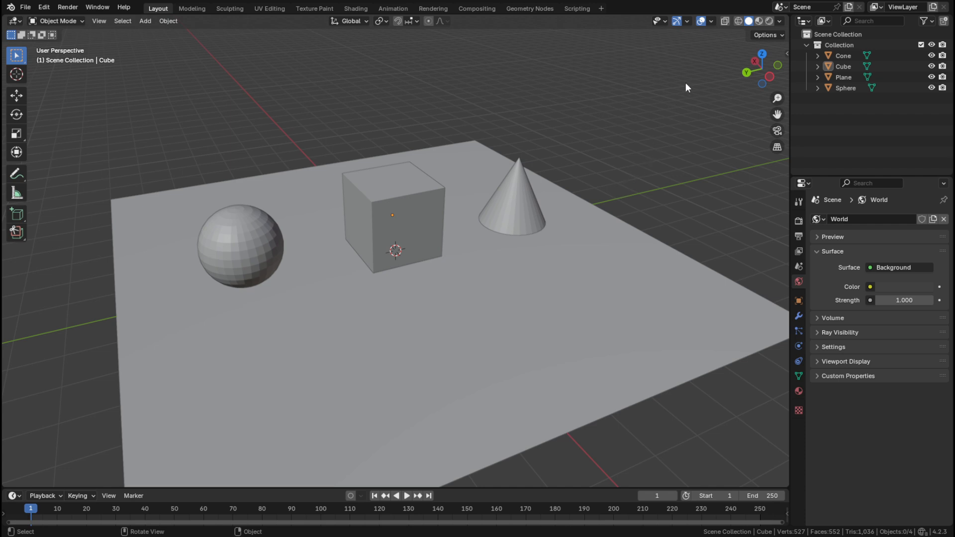
pyautogui.click(759, 22)
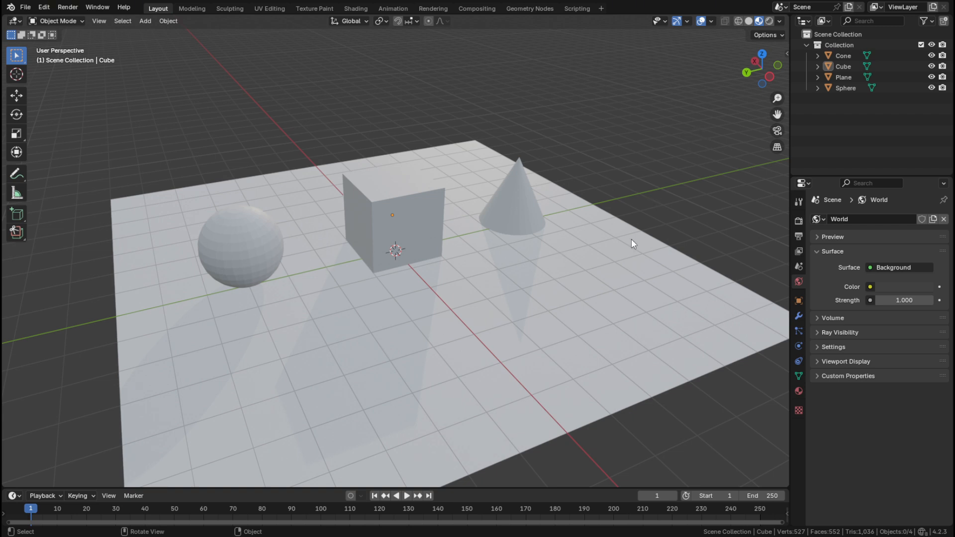
# Create a material named "esfera 01" on the sphere and set its base color to a saturated blue.
pyautogui.click(229, 248)
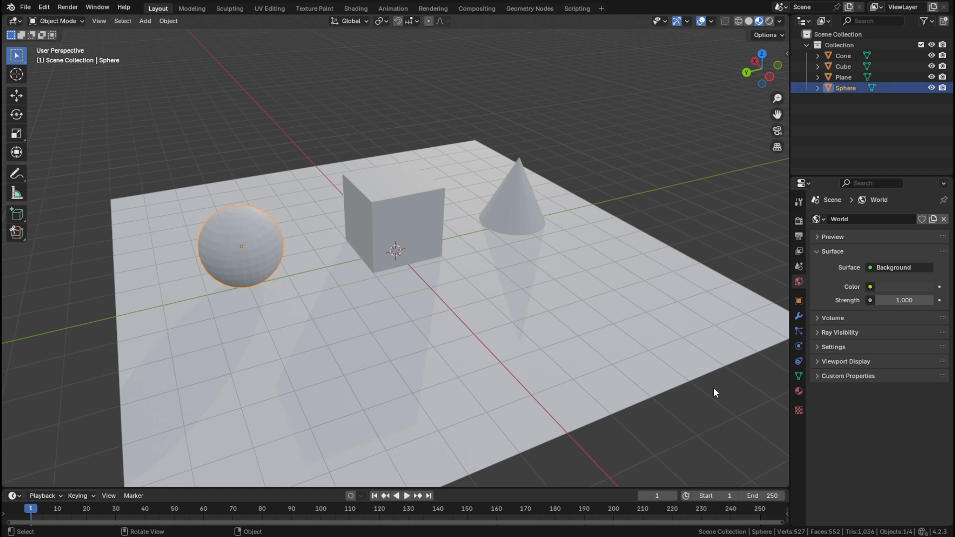
pyautogui.click(798, 393)
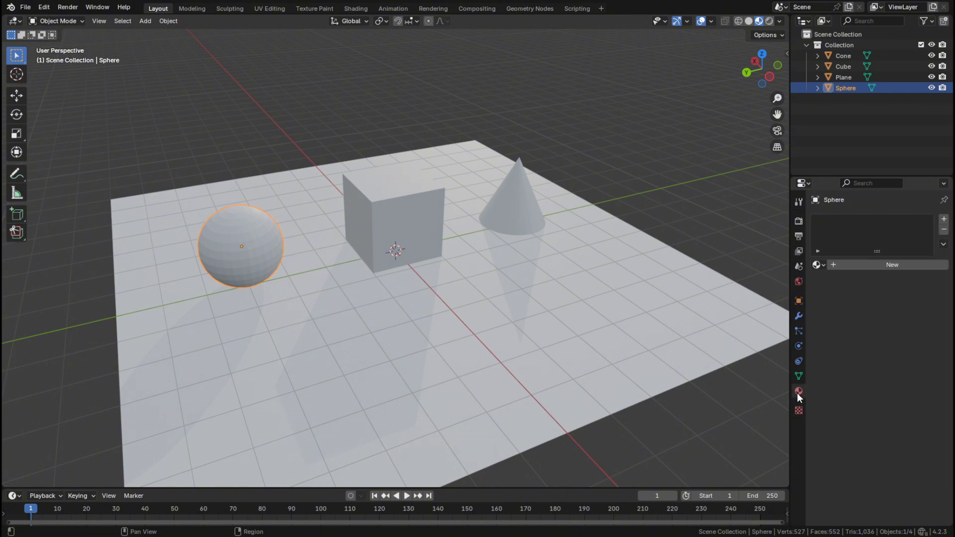
pyautogui.click(882, 267)
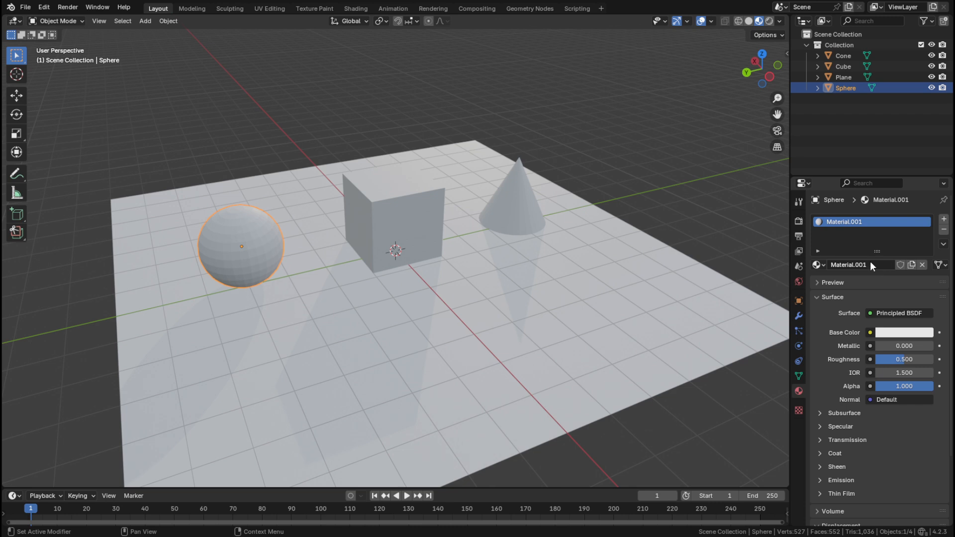
pyautogui.click(870, 264)
pyautogui.write('esfera 01')
pyautogui.press('Return')
pyautogui.click(905, 335)
pyautogui.moveTo(856, 237)
pyautogui.mouseDown()
pyautogui.moveTo(848, 242)
pyautogui.moveTo(894, 250)
pyautogui.moveTo(911, 219)
pyautogui.moveTo(898, 241)
pyautogui.moveTo(828, 192)
pyautogui.moveTo(870, 191)
pyautogui.moveTo(896, 174)
pyautogui.mouseUp()
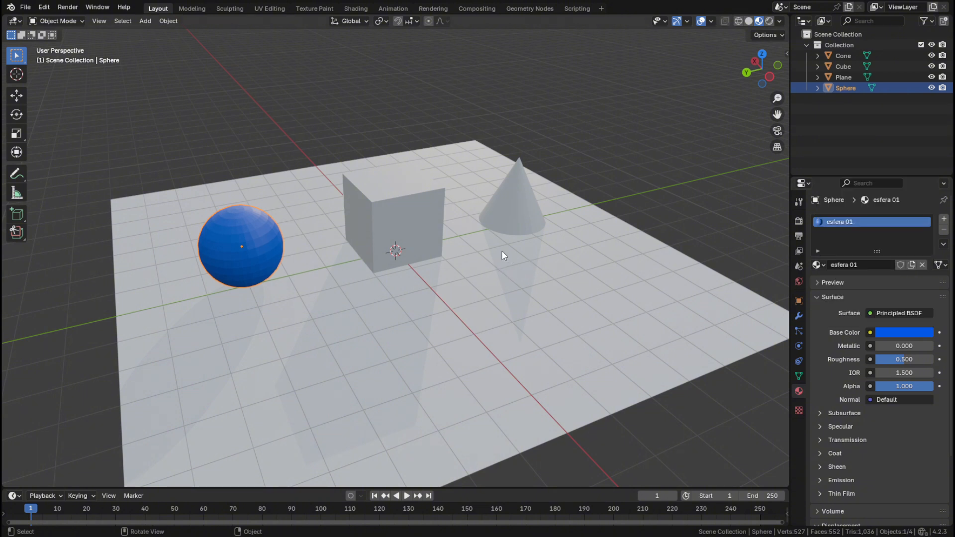
# Create a material named "Cubo" on the cube and set its base color to a saturated red.
pyautogui.click(406, 199)
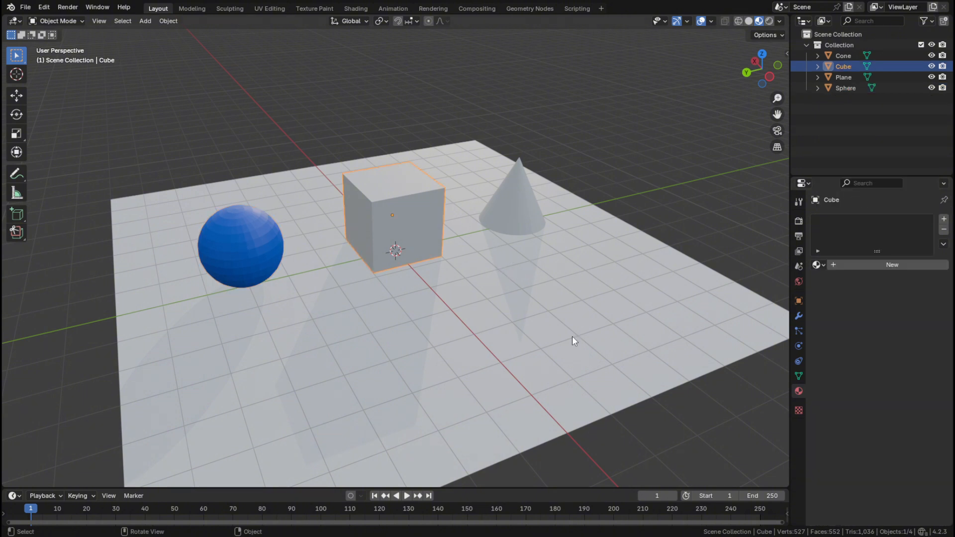
pyautogui.click(867, 265)
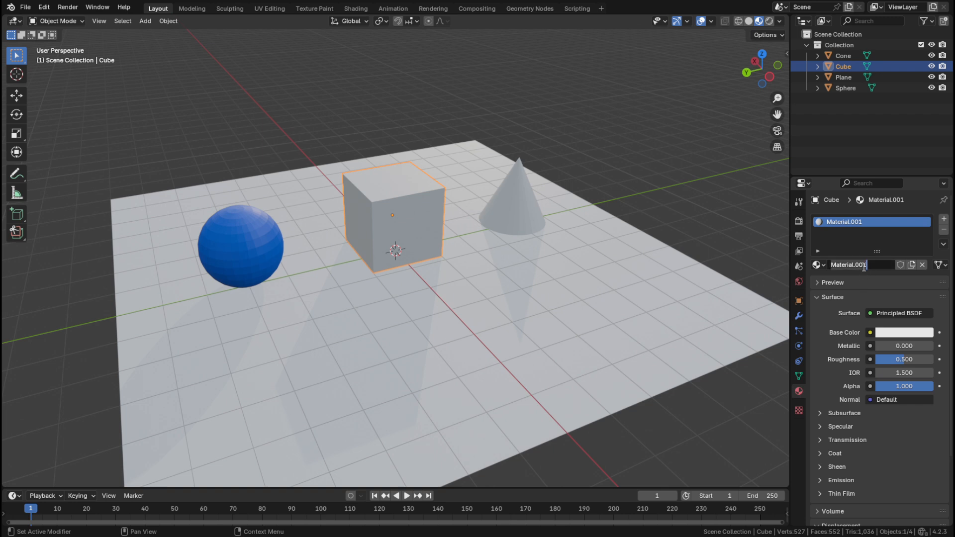
pyautogui.hotkey('ctrl', 'a')
pyautogui.write('Cubo')
pyautogui.press('Return')
pyautogui.click(897, 333)
pyautogui.moveTo(894, 237); pyautogui.dragTo(882, 255)
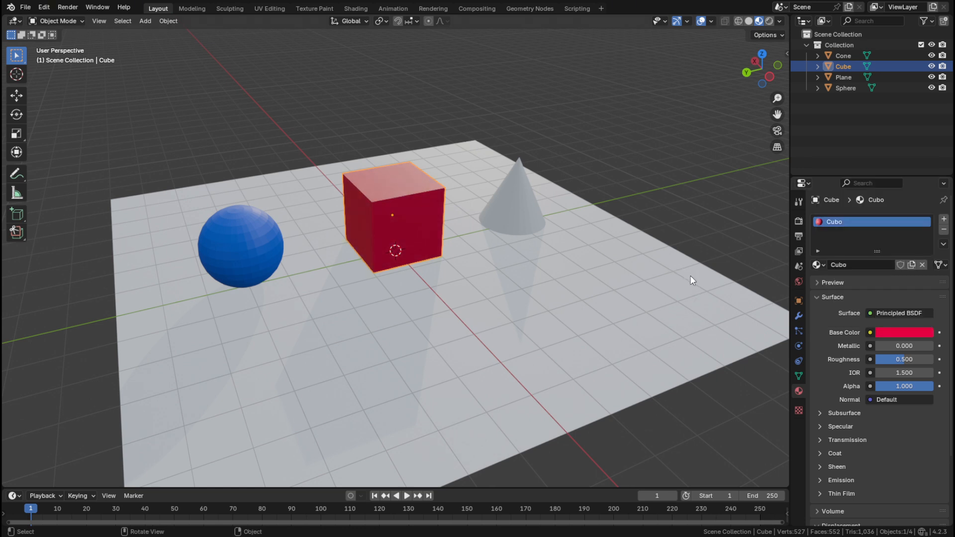
# Create a material named "Cone" on the cone and set its base color to a bright green.
pyautogui.click(513, 201)
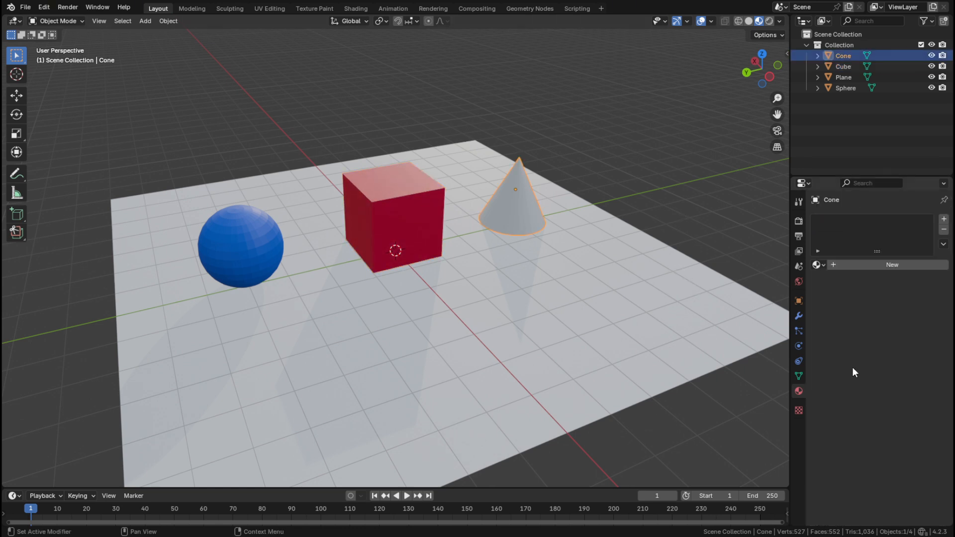
pyautogui.click(867, 266)
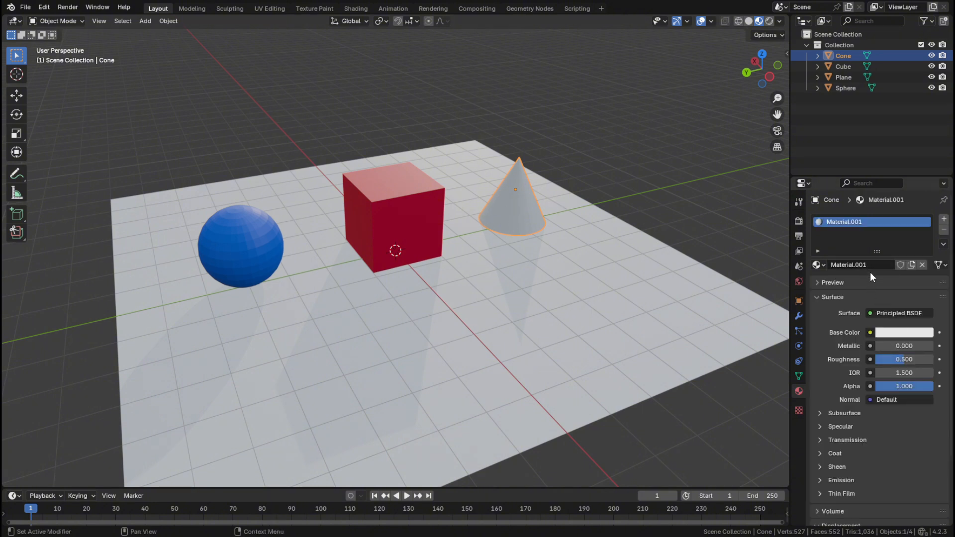
pyautogui.click(875, 263)
pyautogui.hotkey('ctrl', 'a')
pyautogui.write('Cone')
pyautogui.press('Return')
pyautogui.click(898, 334)
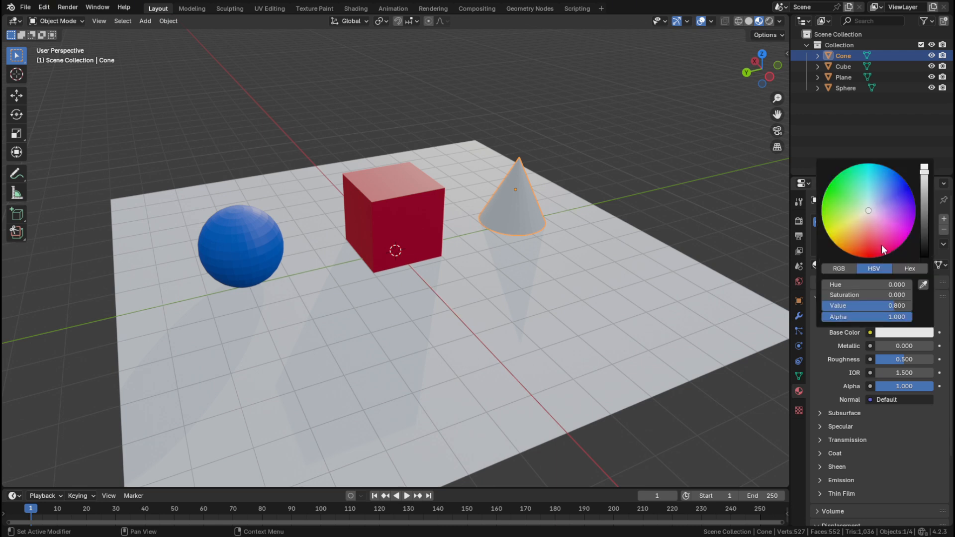
pyautogui.click(845, 204)
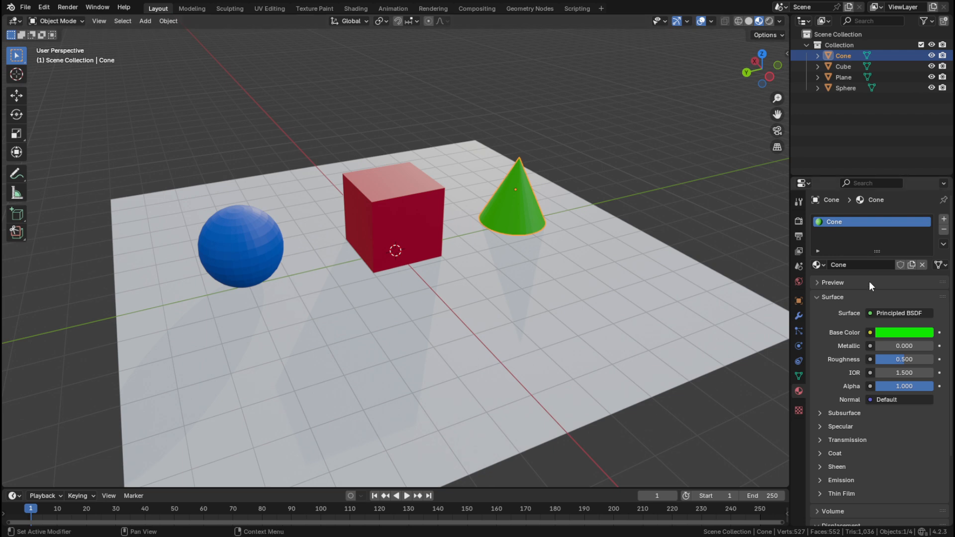
# Assign the existing "Cubo" material to the plane.
pyautogui.hotkey('alt', 'a')
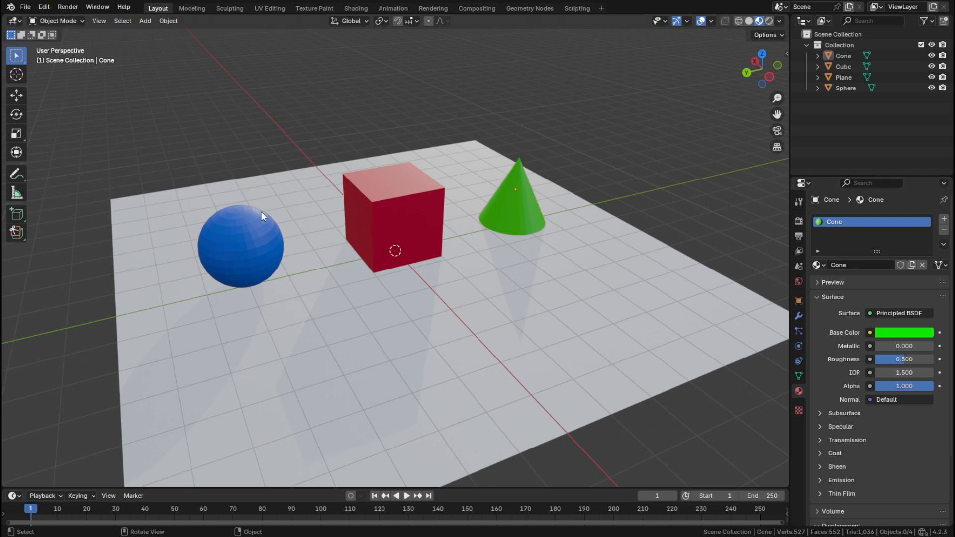
pyautogui.click(491, 345)
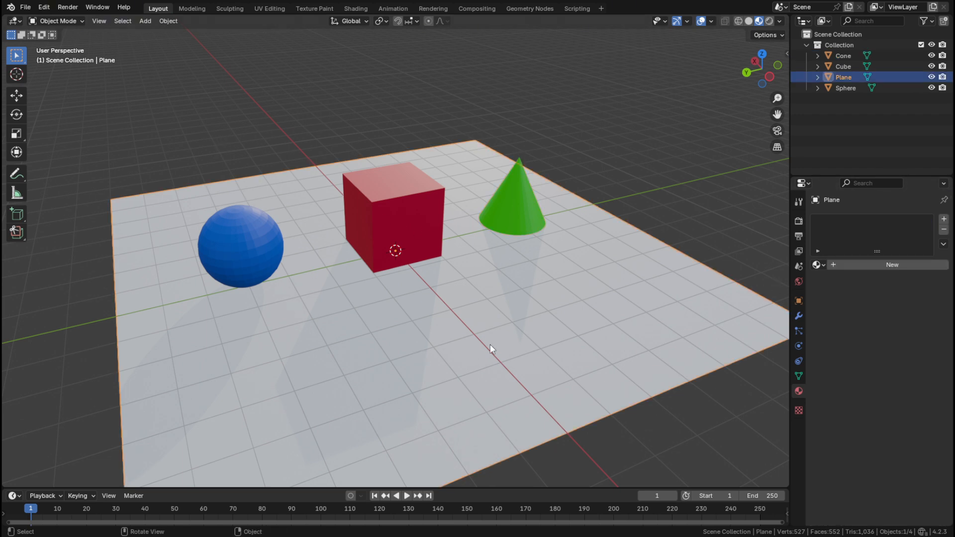
pyautogui.click(824, 266)
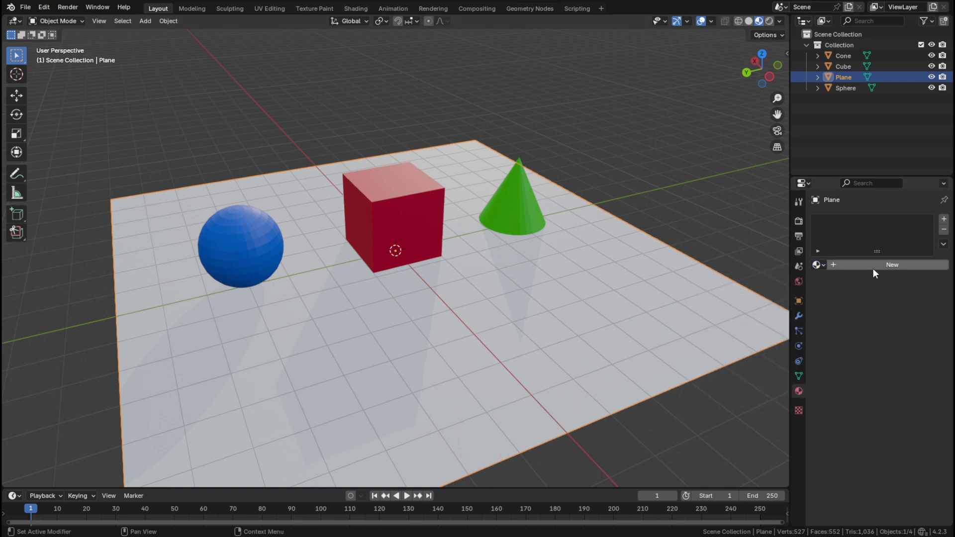
pyautogui.click(818, 264)
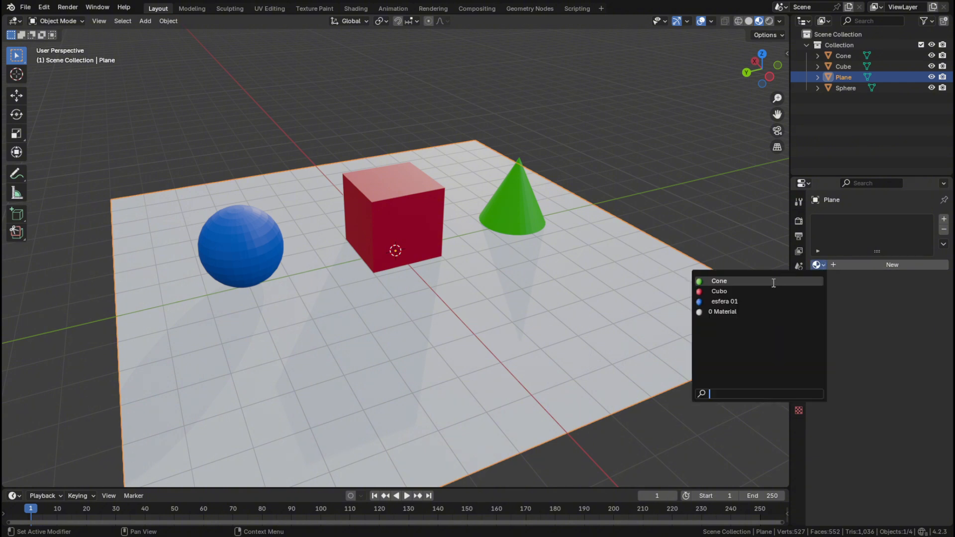
pyautogui.click(738, 292)
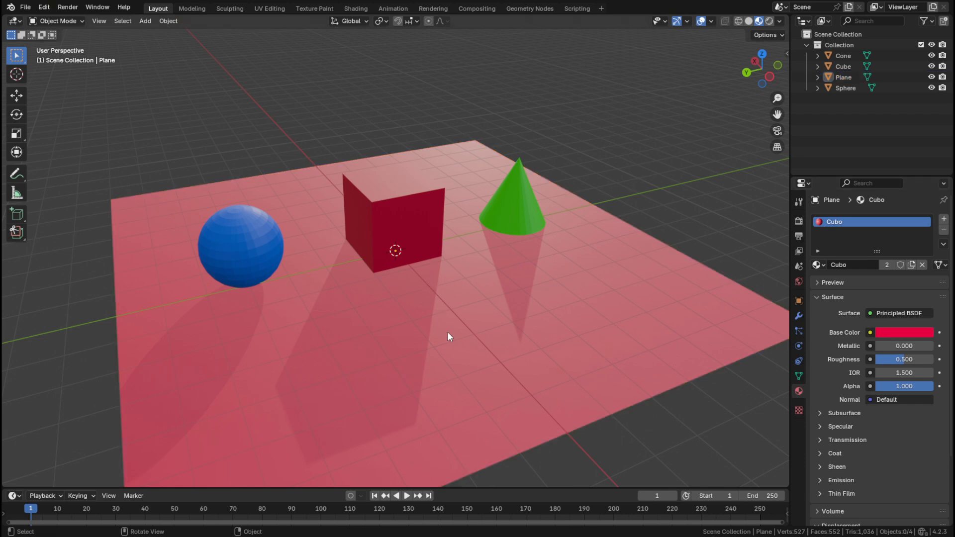
# Change the base color of the "Cubo" material shared by plane and cube to yellow and finally to cyan.
pyautogui.click(914, 333)
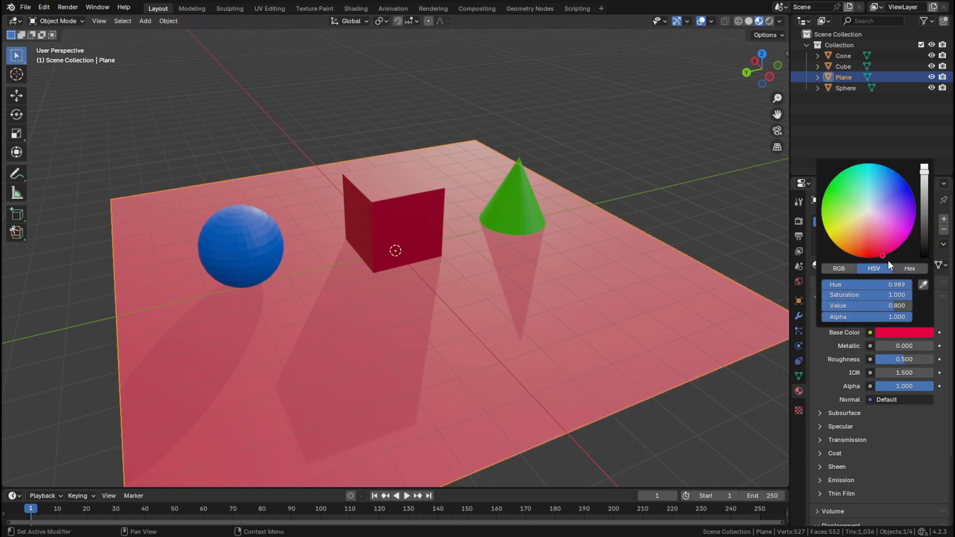
pyautogui.moveTo(876, 228); pyautogui.dragTo(827, 232)
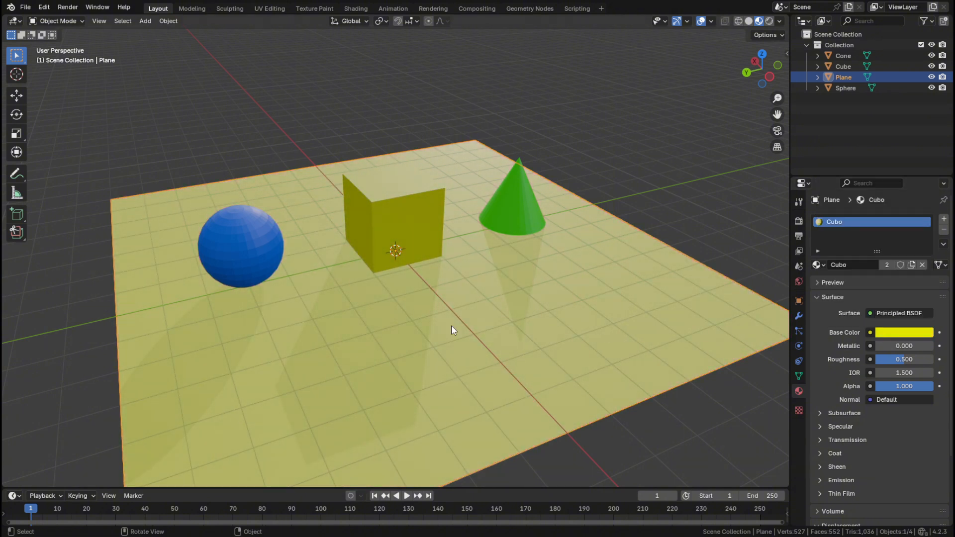
pyautogui.click(896, 332)
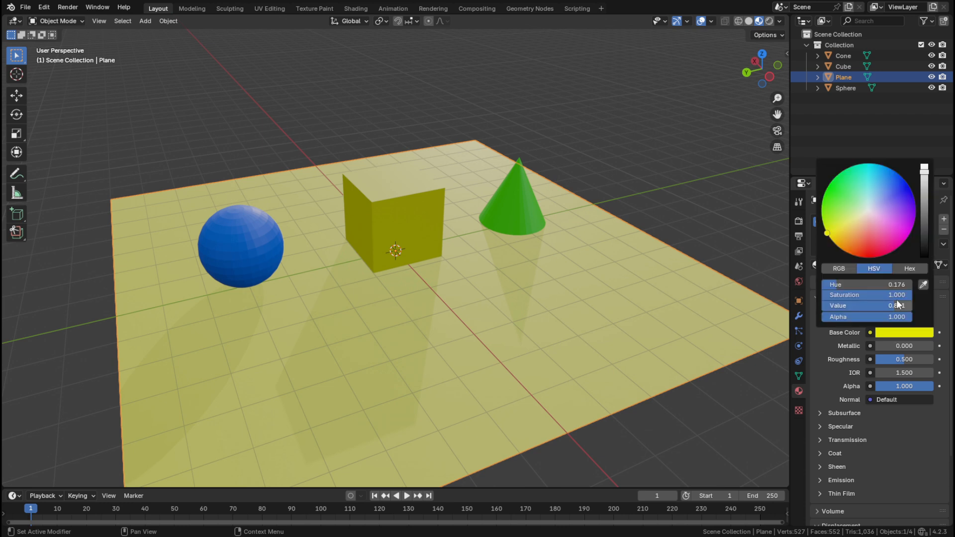
pyautogui.moveTo(892, 189); pyautogui.dragTo(867, 163)
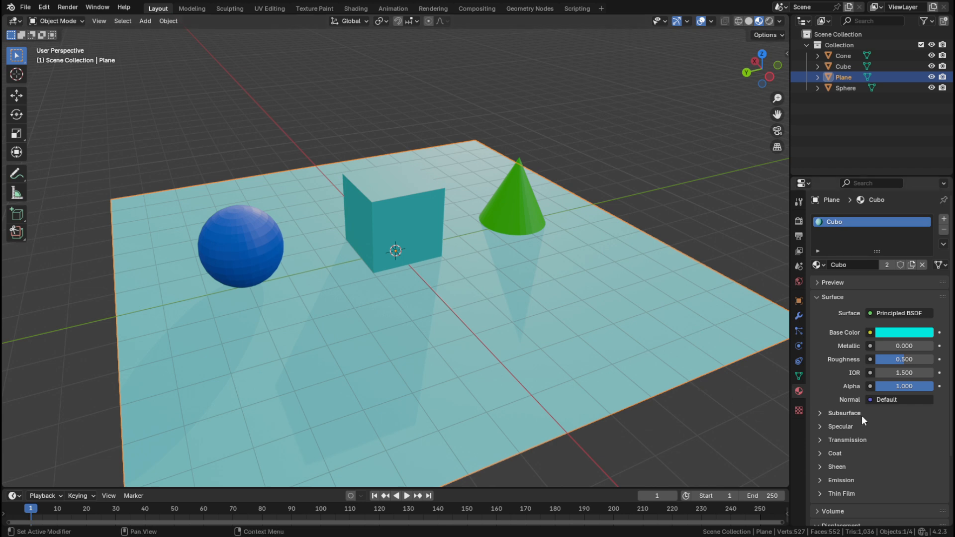
pyautogui.click(658, 181)
pyautogui.click(637, 277)
# Unlink "Cubo" from the plane and give the plane a new material named "Chao" with a yellow base color.
pyautogui.click(922, 265)
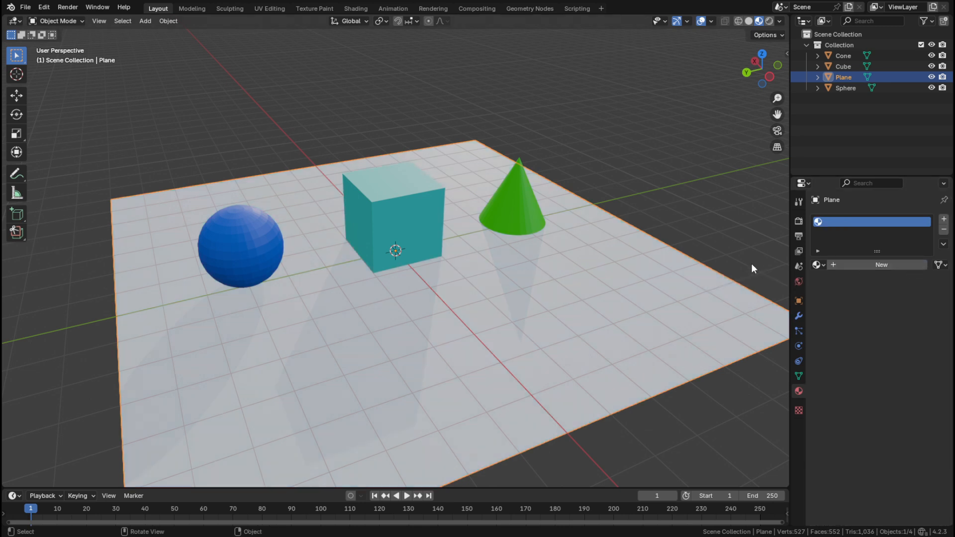
pyautogui.click(879, 265)
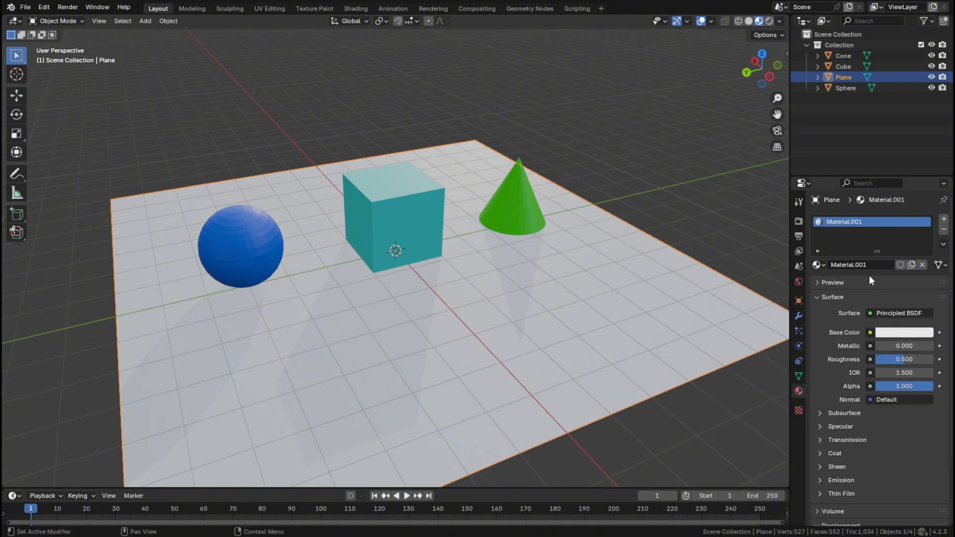
pyautogui.click(870, 265)
pyautogui.write('Chao')
pyautogui.press('Return')
pyautogui.click(902, 333)
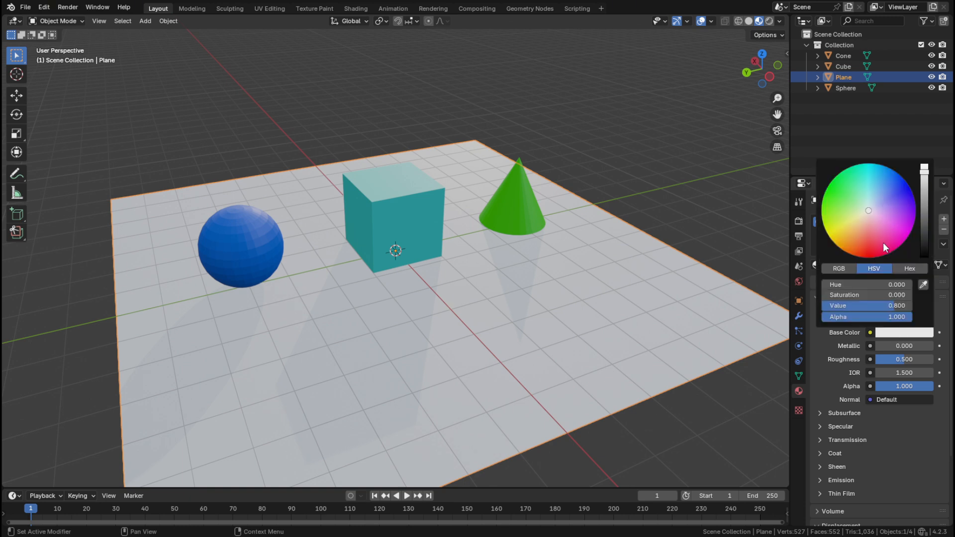
pyautogui.click(849, 228)
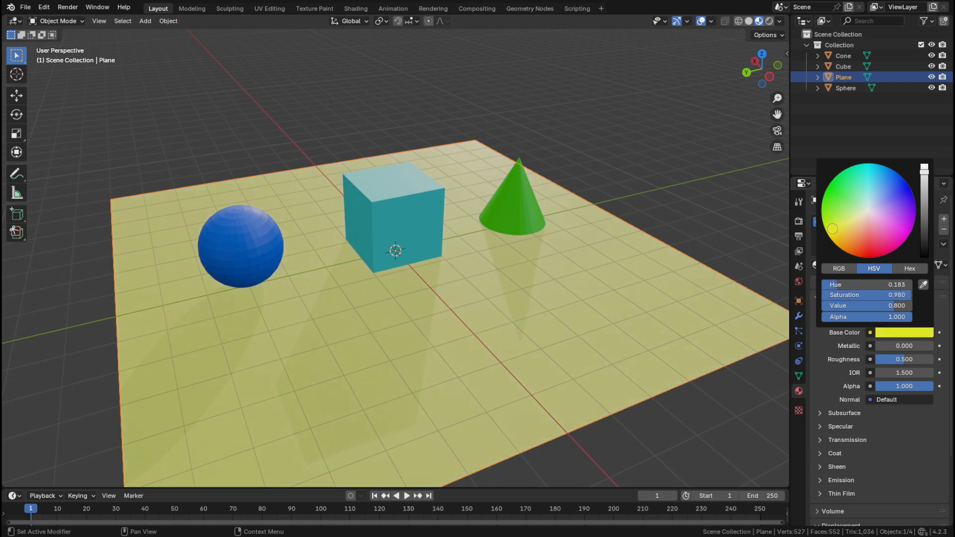
pyautogui.click(630, 169)
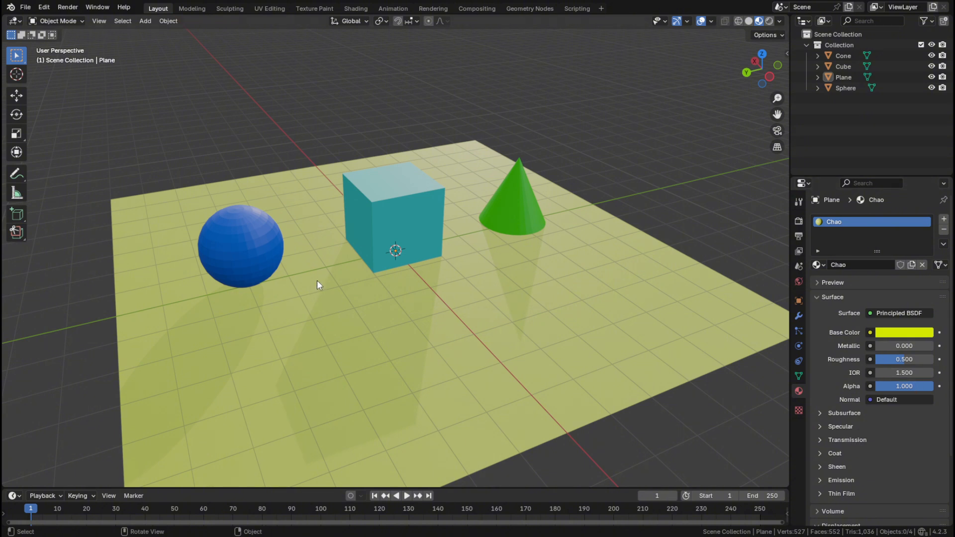
# Raise the sphere material's Metallic value to about 0.917 and apply Shade Smooth to the sphere.
pyautogui.click(267, 256)
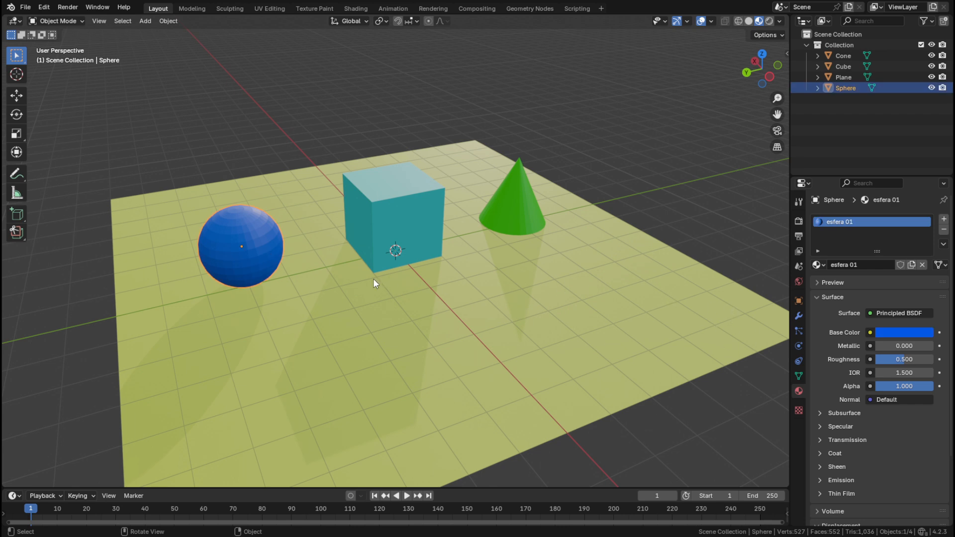
pyautogui.moveTo(882, 344); pyautogui.dragTo(928, 344)
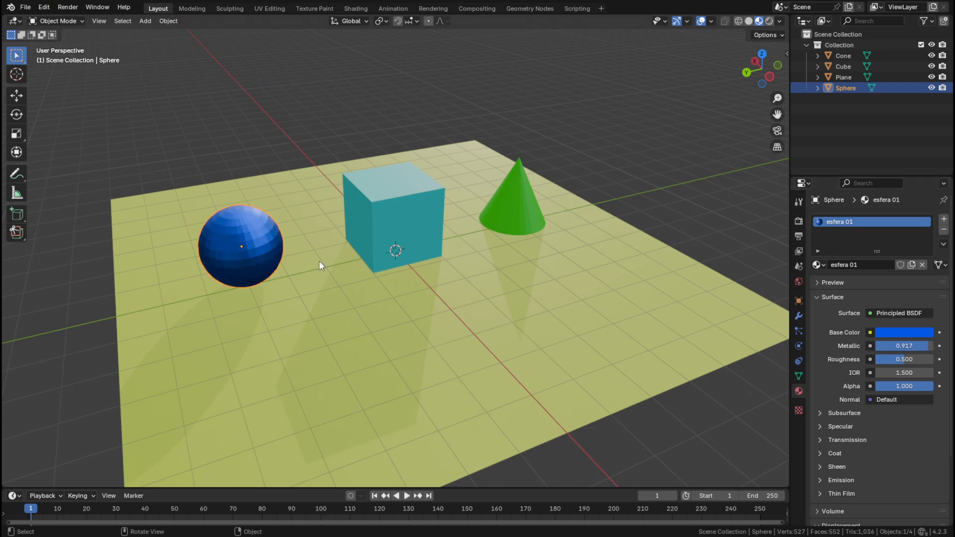
pyautogui.rightClick(241, 229)
pyautogui.click(237, 227)
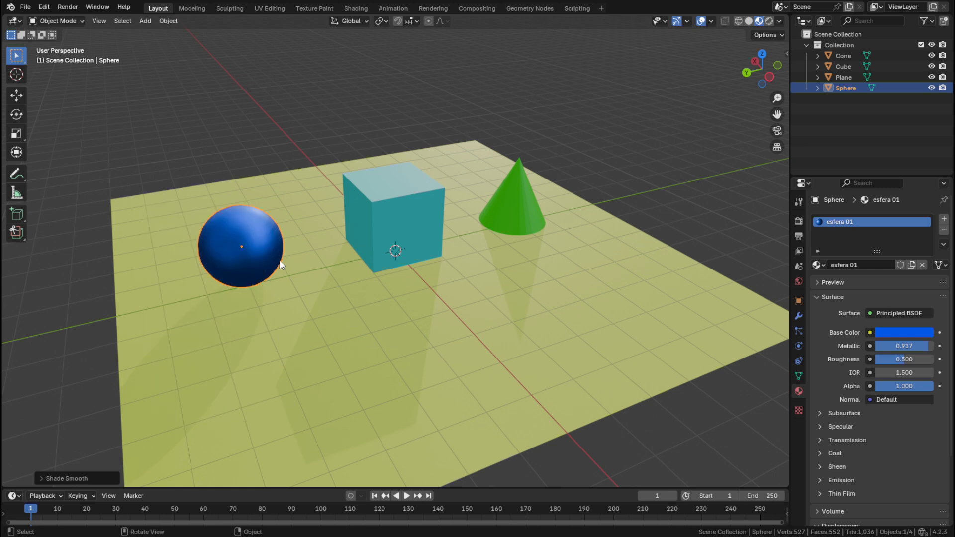
# Lower the Roughness of the sphere's material to about 0.170 and inspect its reflections from another angle.
pyautogui.scroll(2, 258, 246)
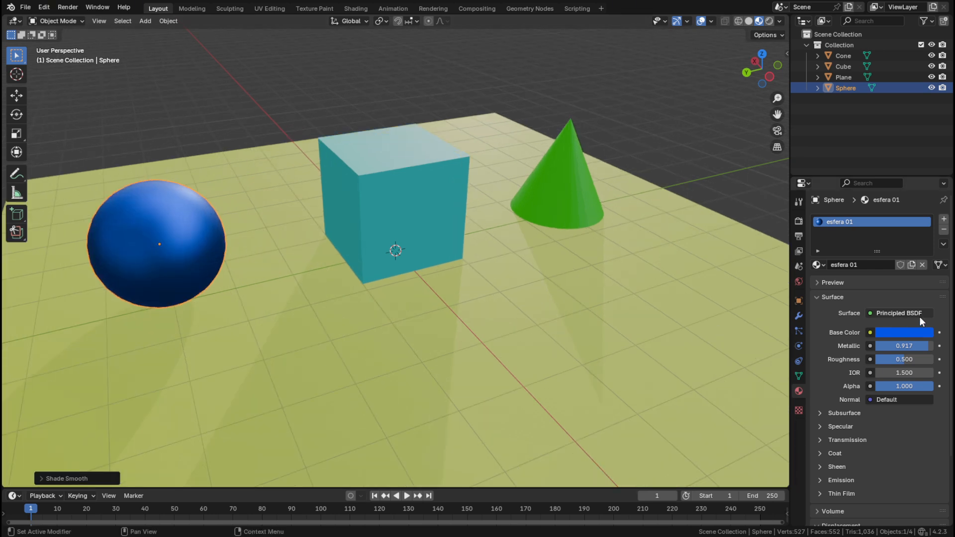
pyautogui.moveTo(928, 346)
pyautogui.mouseDown()
pyautogui.moveTo(913, 346)
pyautogui.moveTo(928, 346)
pyautogui.mouseUp()
pyautogui.moveTo(900, 360)
pyautogui.mouseDown()
pyautogui.moveTo(935, 359)
pyautogui.moveTo(882, 359)
pyautogui.moveTo(927, 344)
pyautogui.mouseUp()
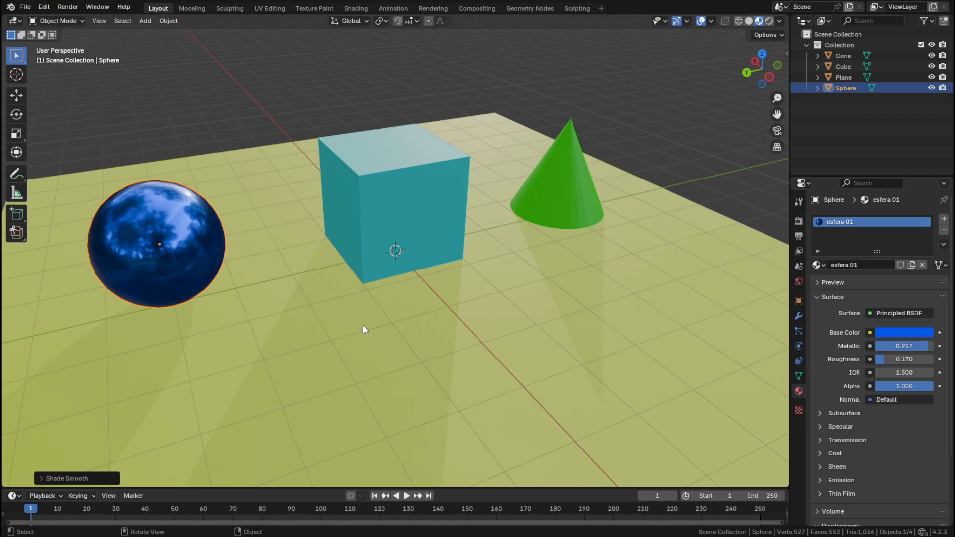
pyautogui.moveTo(167, 267); pyautogui.dragTo(267, 293, button='middle')
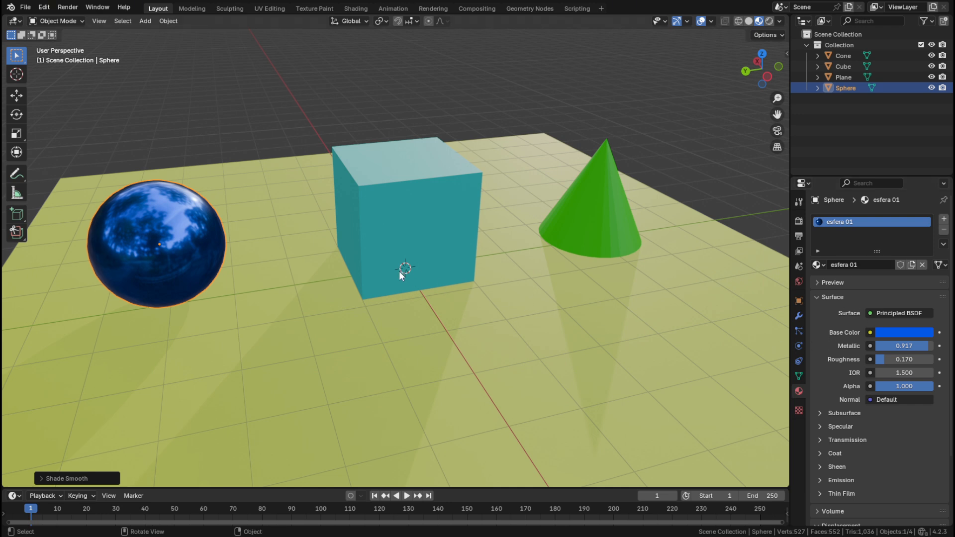
# Raise the Roughness of the cube's material to about 0.885.
pyautogui.click(375, 107)
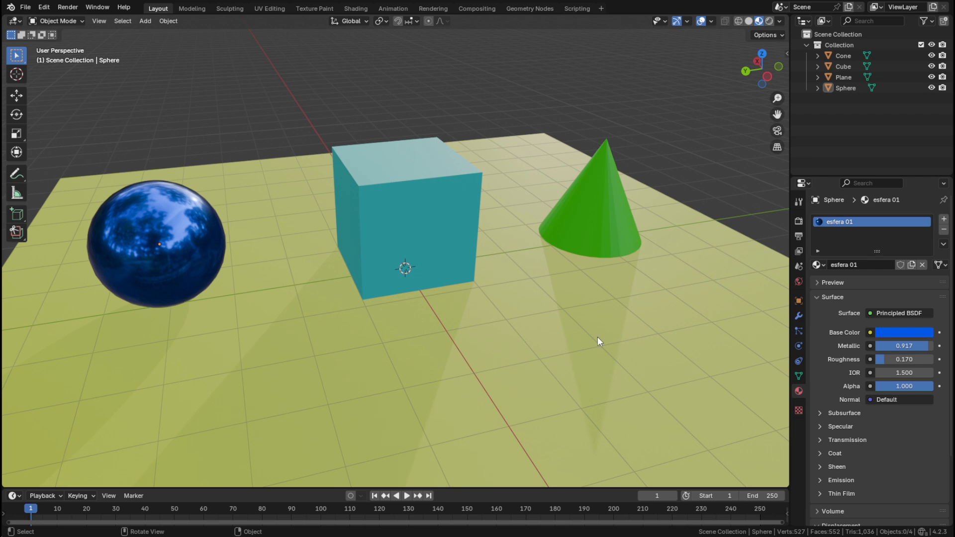
pyautogui.click(428, 205)
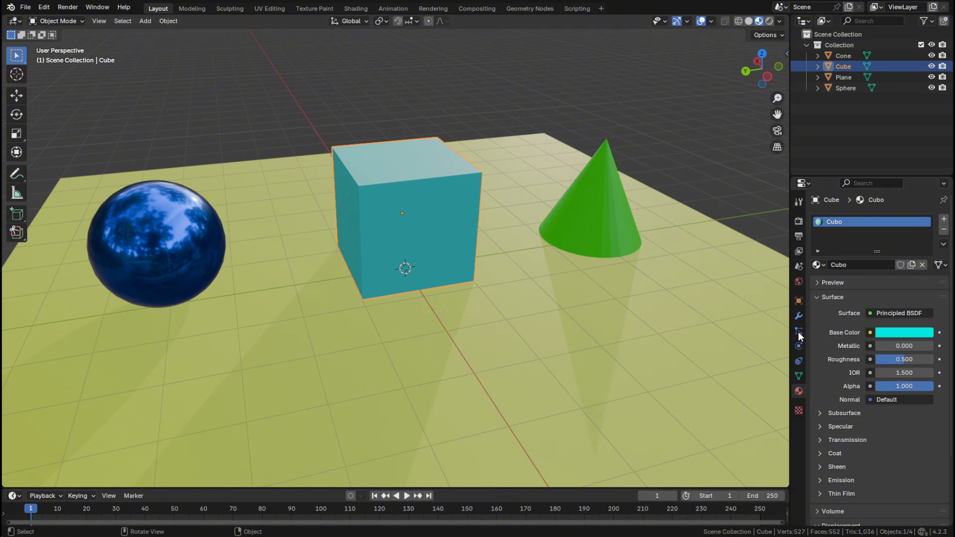
pyautogui.moveTo(902, 359); pyautogui.dragTo(927, 359)
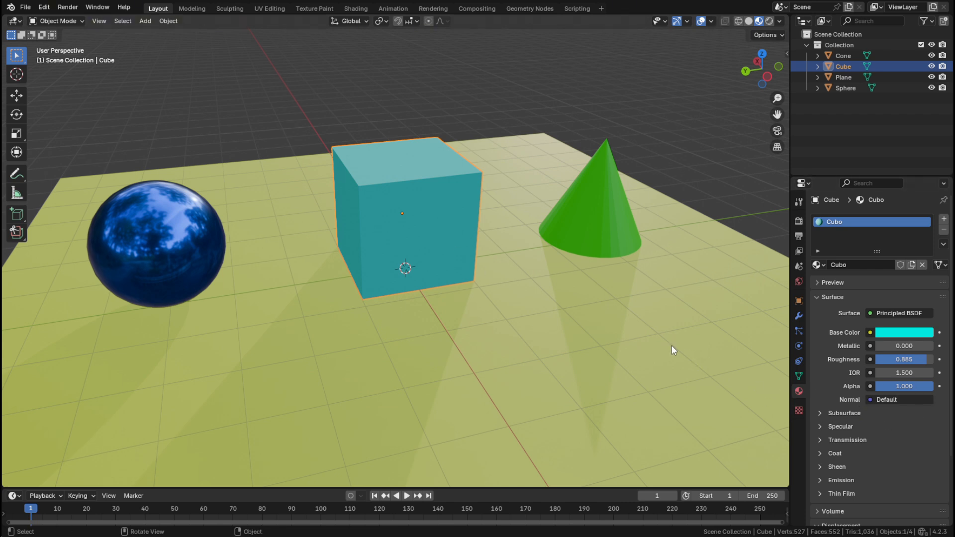
# Apply Shade Auto Smooth to the cone and lower its material's Roughness to about 0.124.
pyautogui.click(601, 211)
pyautogui.rightClick(601, 210)
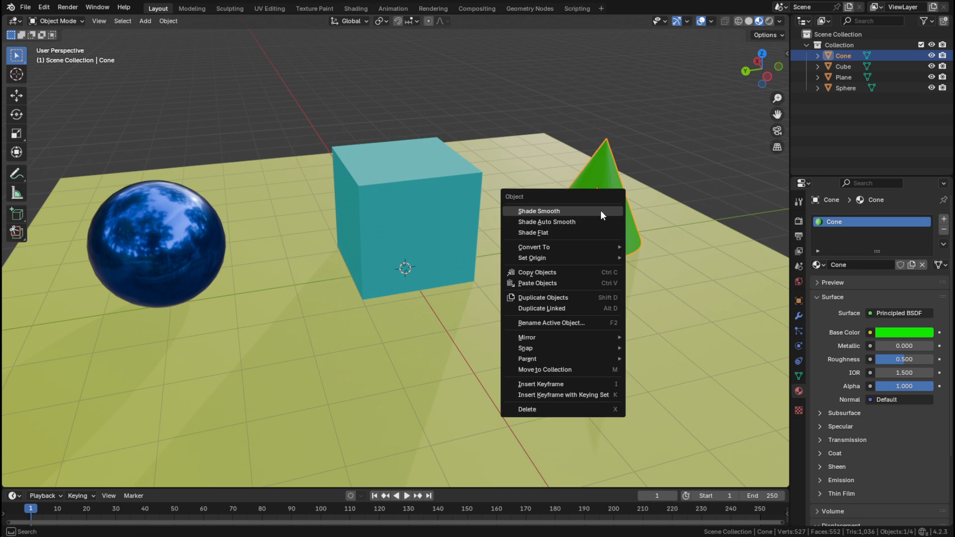
pyautogui.click(569, 223)
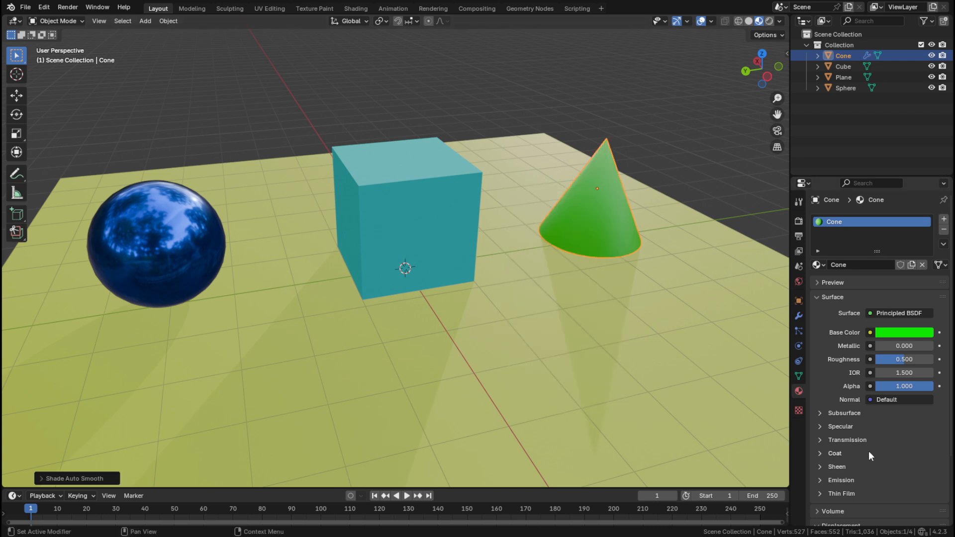
pyautogui.moveTo(905, 362); pyautogui.dragTo(884, 362)
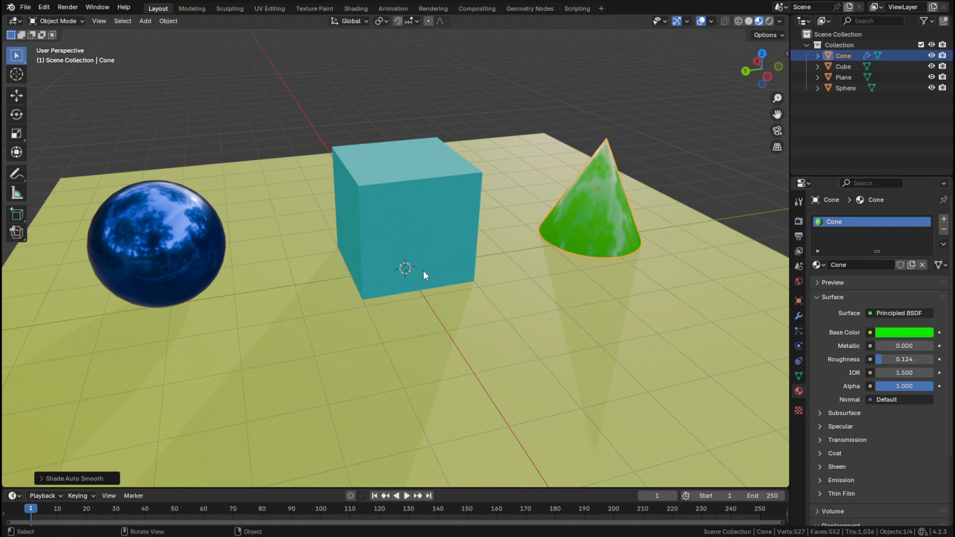
# Compare the scene in Wireframe and Solid viewport shading, then return to Material Preview.
pyautogui.click(739, 22)
pyautogui.click(749, 22)
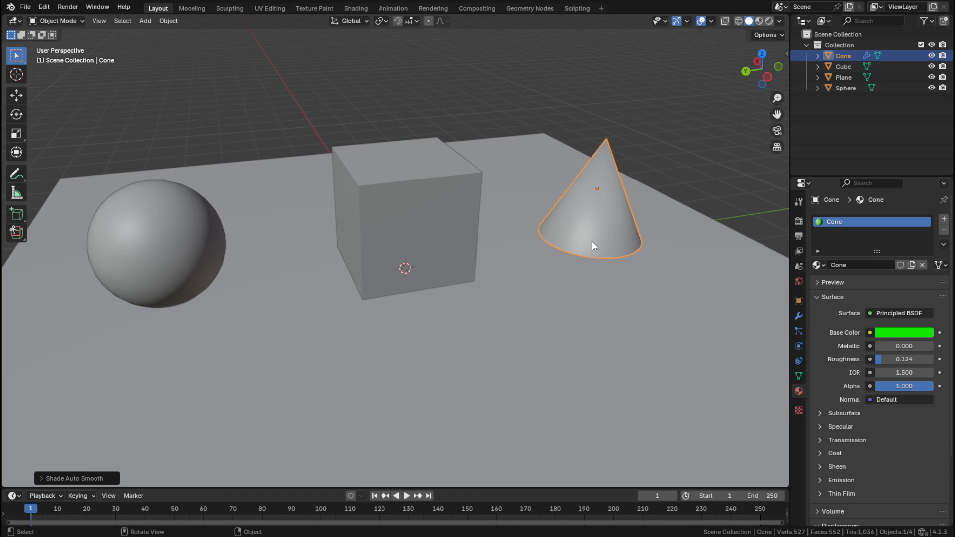
pyautogui.click(759, 21)
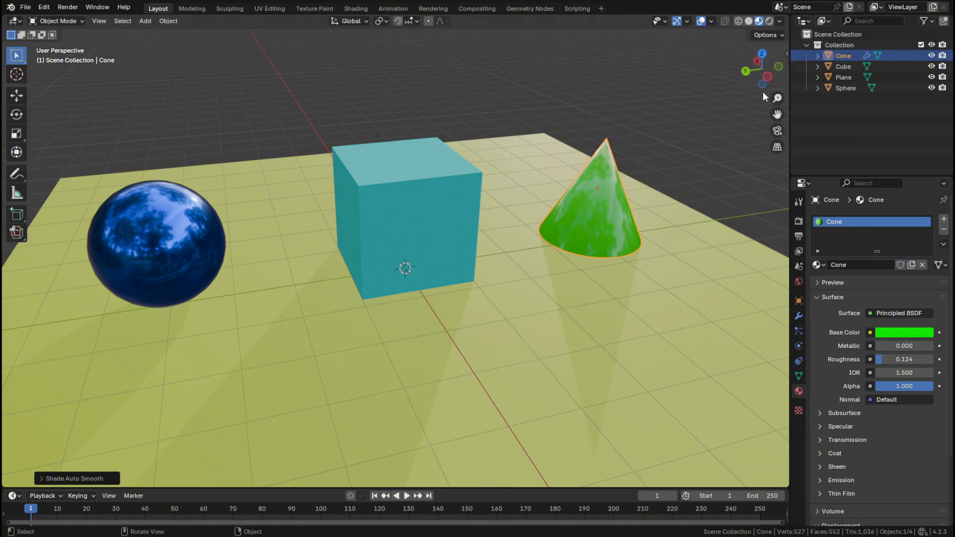
# Switch the viewport to Rendered shading, then try another World background Strength and reset it to 1.000.
pyautogui.click(771, 21)
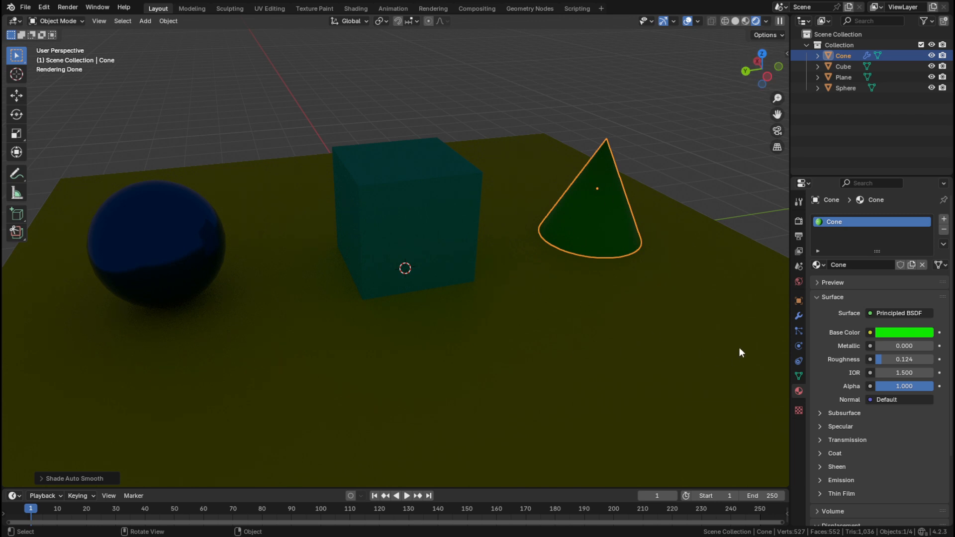
pyautogui.click(799, 282)
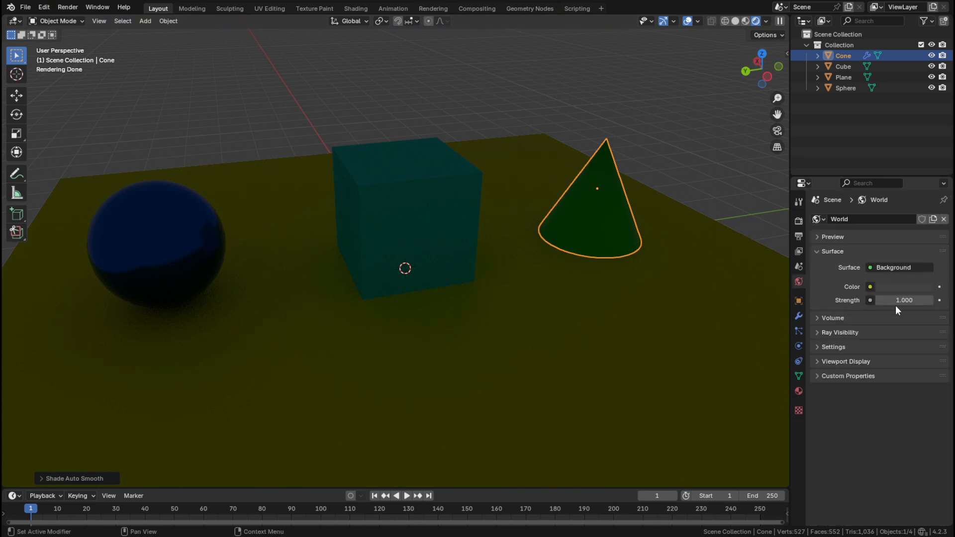
pyautogui.moveTo(896, 301)
pyautogui.mouseDown()
pyautogui.moveTo(950, 301)
pyautogui.moveTo(881, 300)
pyautogui.mouseUp()
pyautogui.press('BackSpace')
# Deselect the cone and add an Area light at the 3D cursor.
pyautogui.scroll(-6, 556, 277)
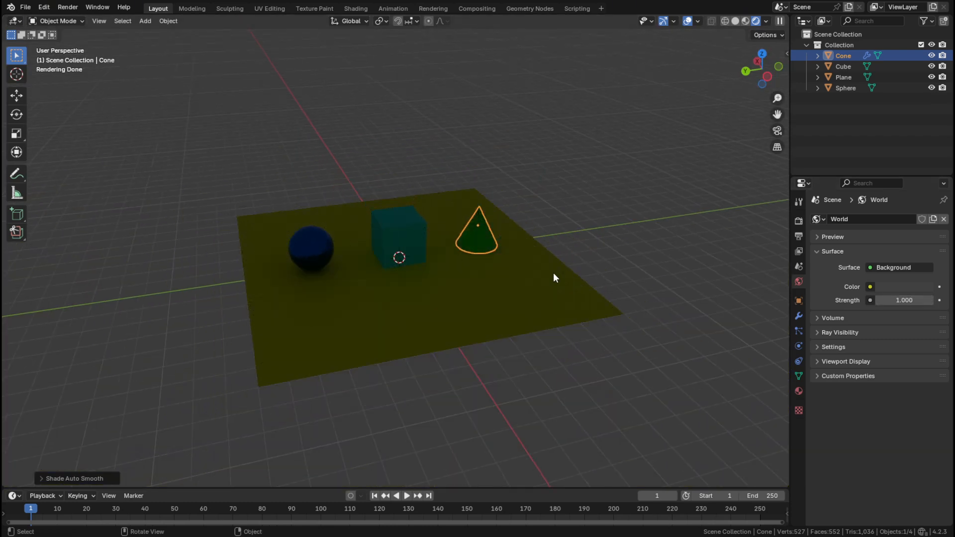
pyautogui.click(360, 173)
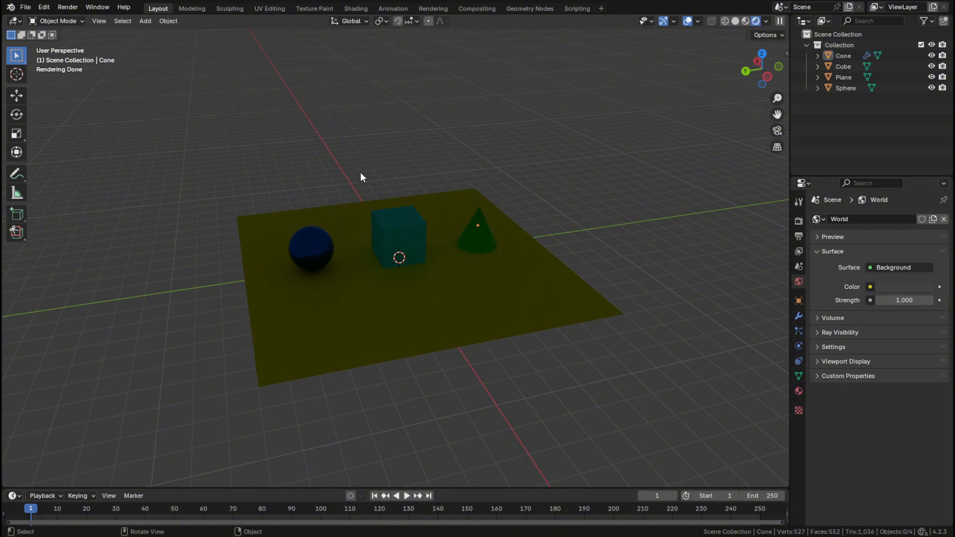
pyautogui.press('shift')
pyautogui.click(145, 22)
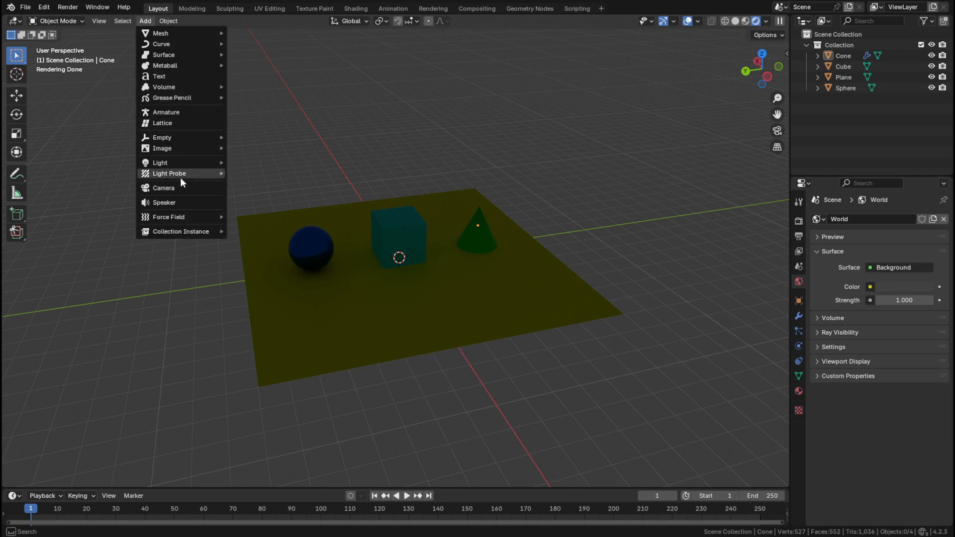
pyautogui.moveTo(185, 163)
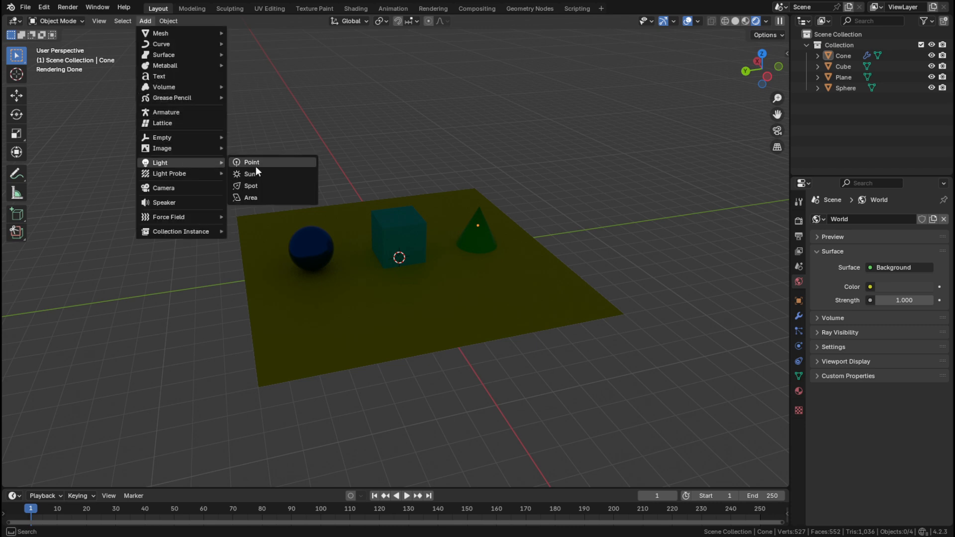
pyautogui.click(255, 197)
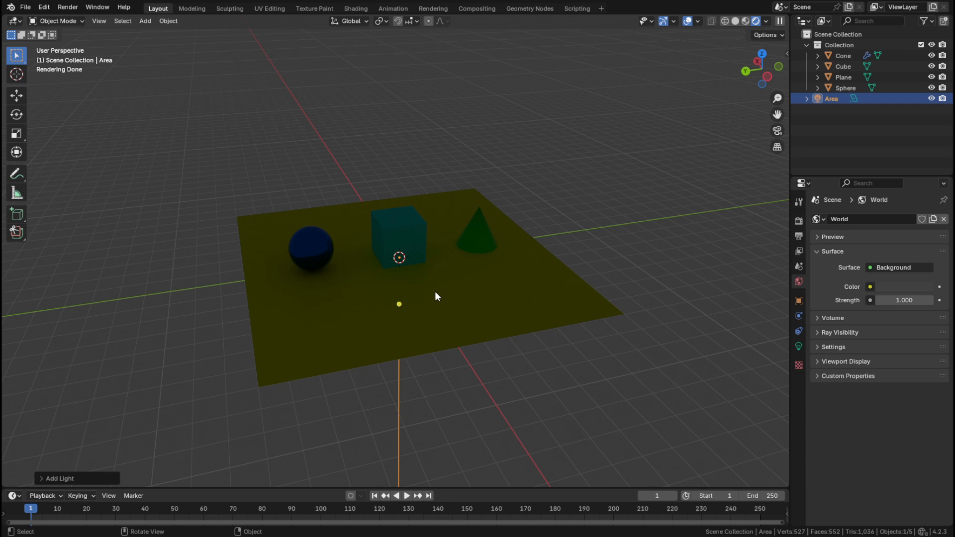
# Show the scene in Wireframe shading and move the area light straight up, high above the cube.
pyautogui.click(725, 22)
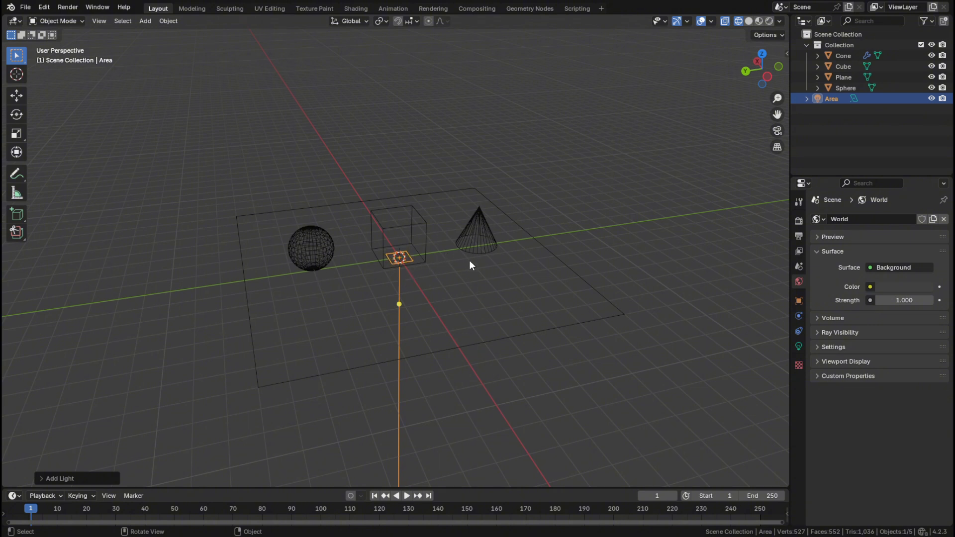
pyautogui.click(20, 94)
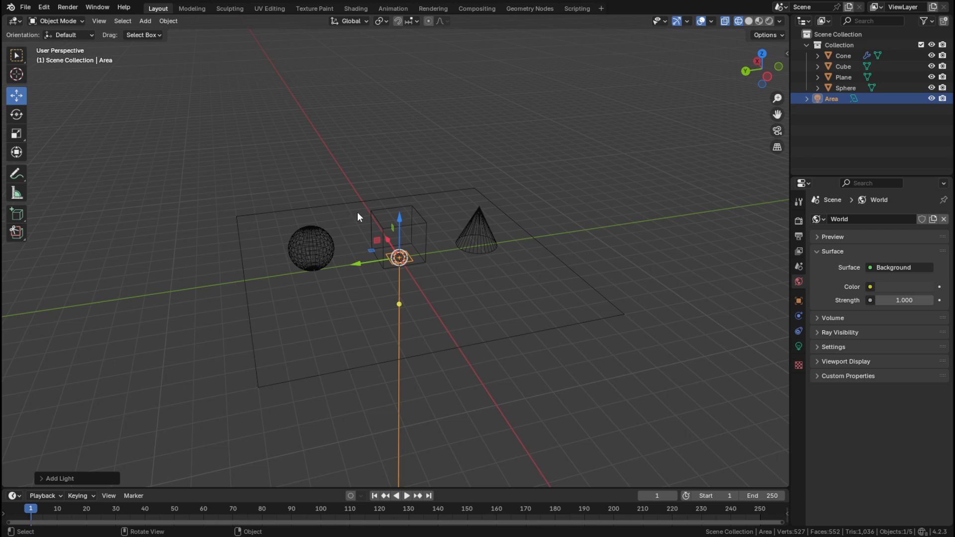
pyautogui.moveTo(400, 225); pyautogui.dragTo(414, 53)
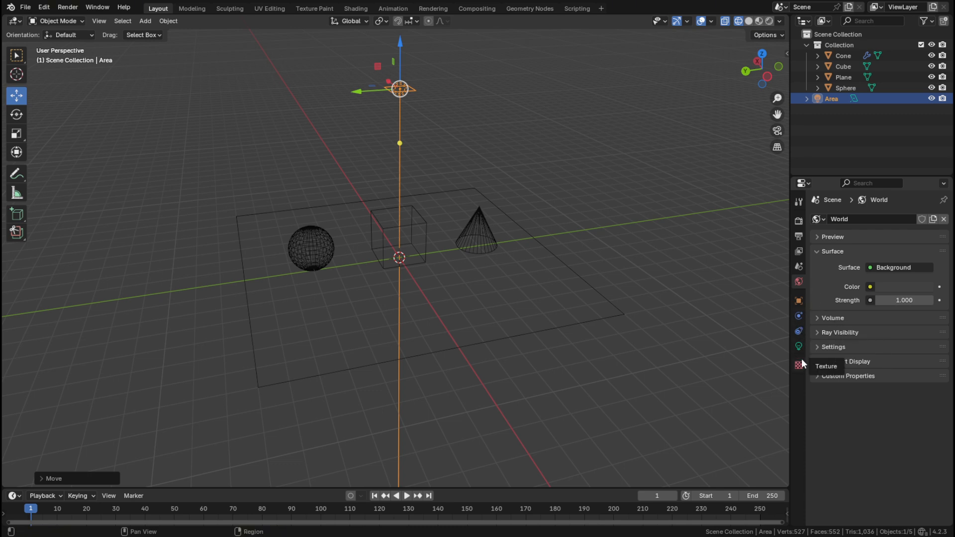
# Return the viewport to Rendered shading and open the area light's light settings.
pyautogui.click(479, 224)
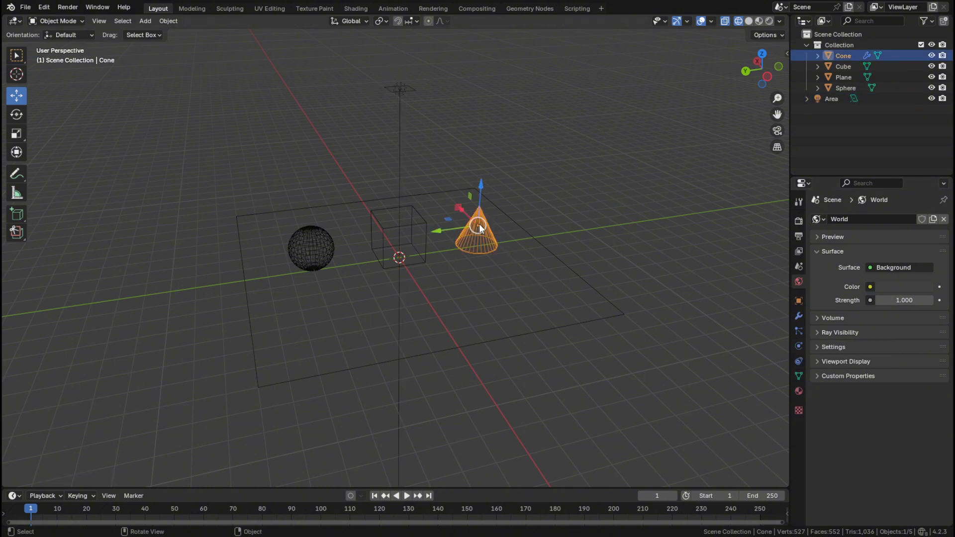
pyautogui.click(412, 223)
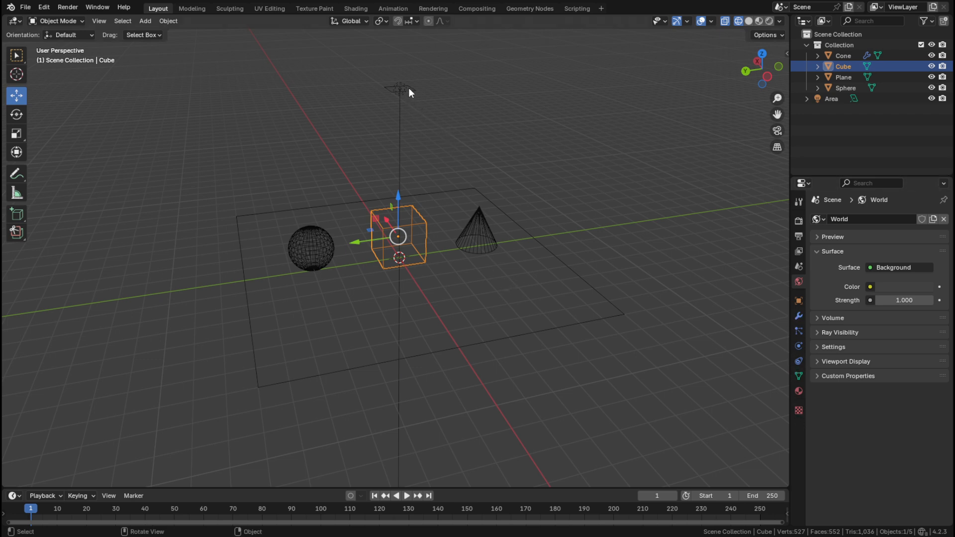
pyautogui.click(770, 21)
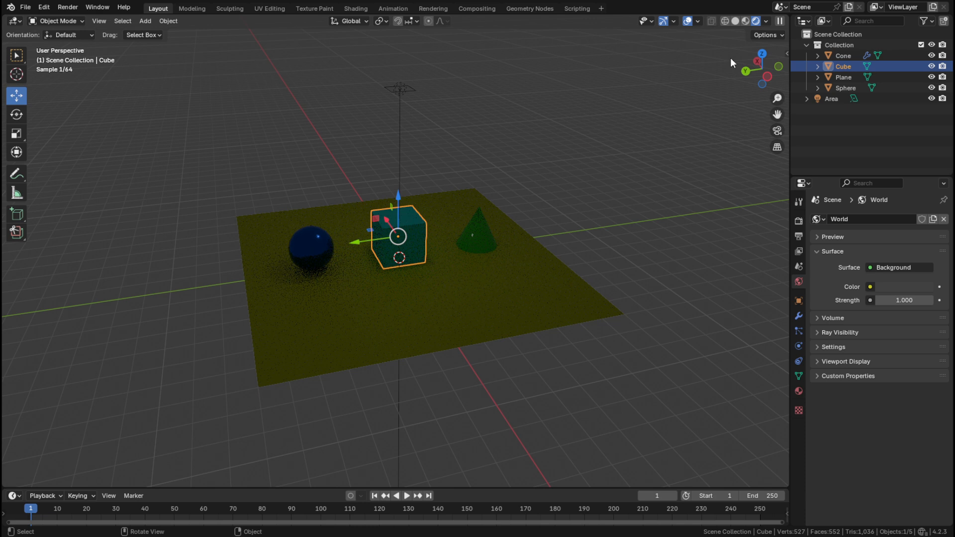
pyautogui.click(410, 88)
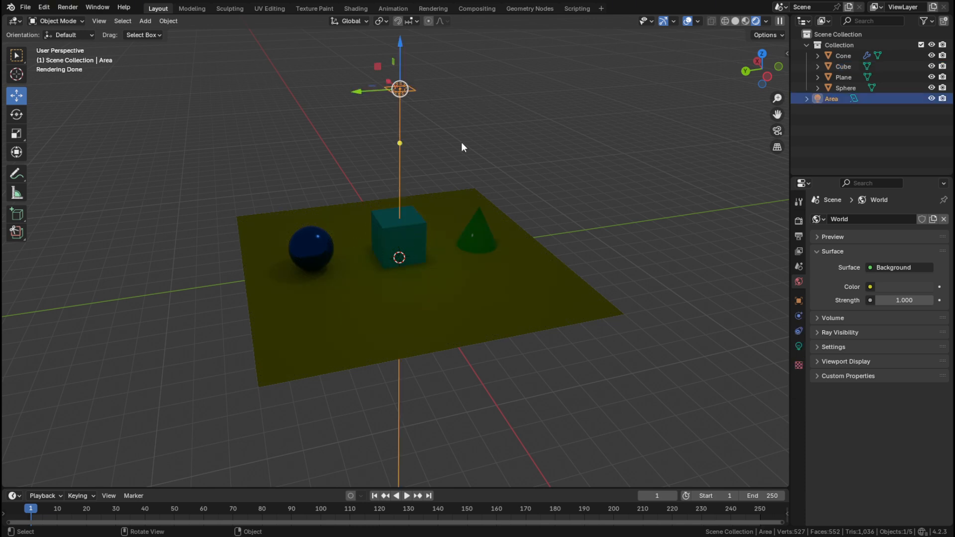
pyautogui.click(799, 346)
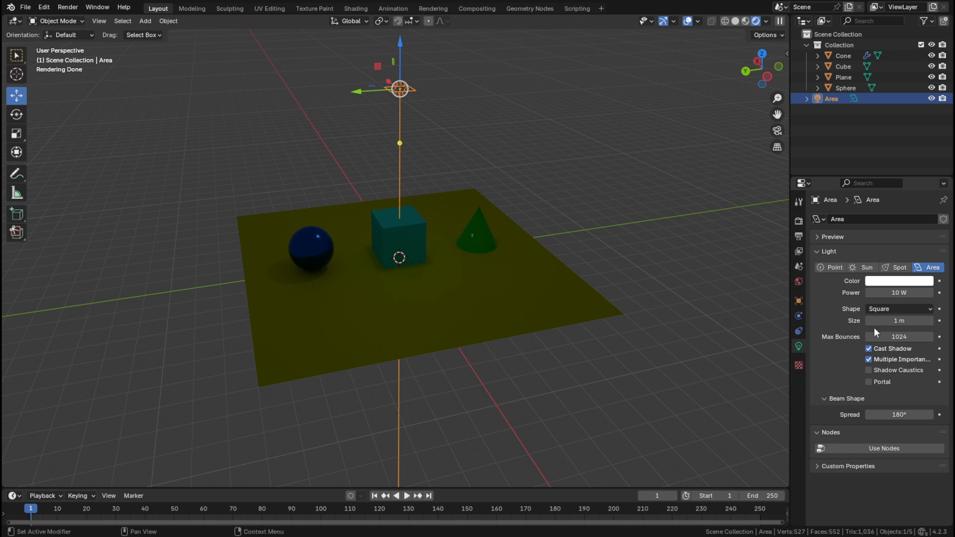
# Raise the area light's Power to 120 W and try different Size values, including 3.35 m and 1.31 m.
pyautogui.scroll(3, 444, 248)
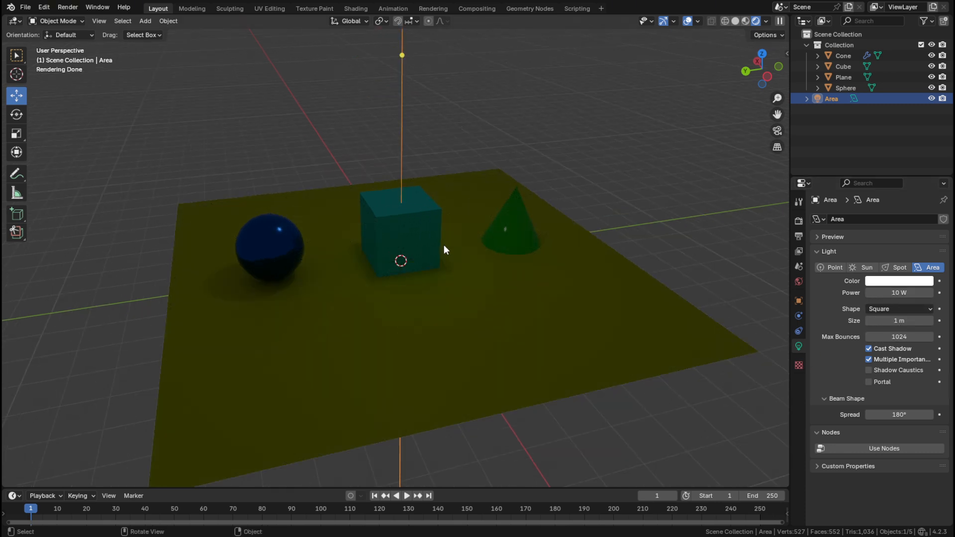
pyautogui.scroll(-2, 573, 267)
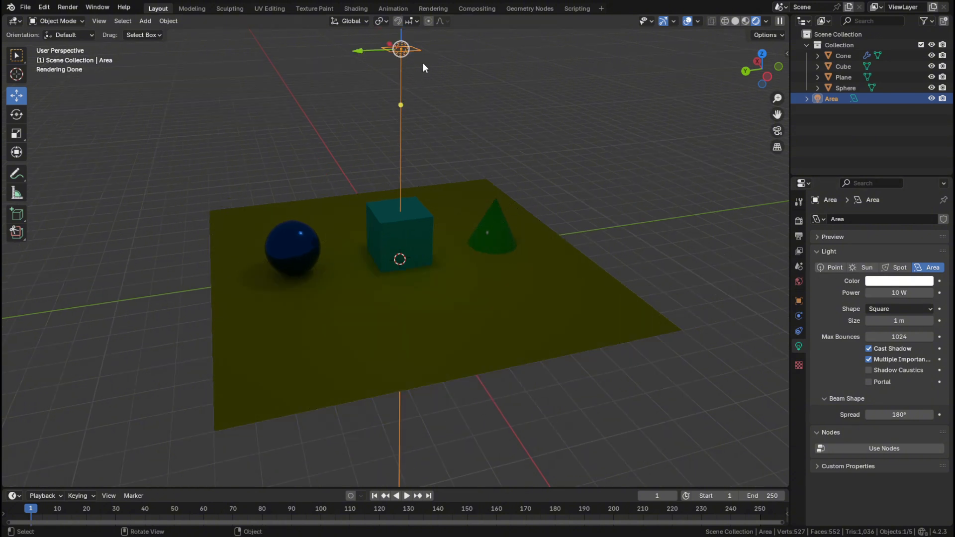
pyautogui.moveTo(895, 293); pyautogui.dragTo(948, 292)
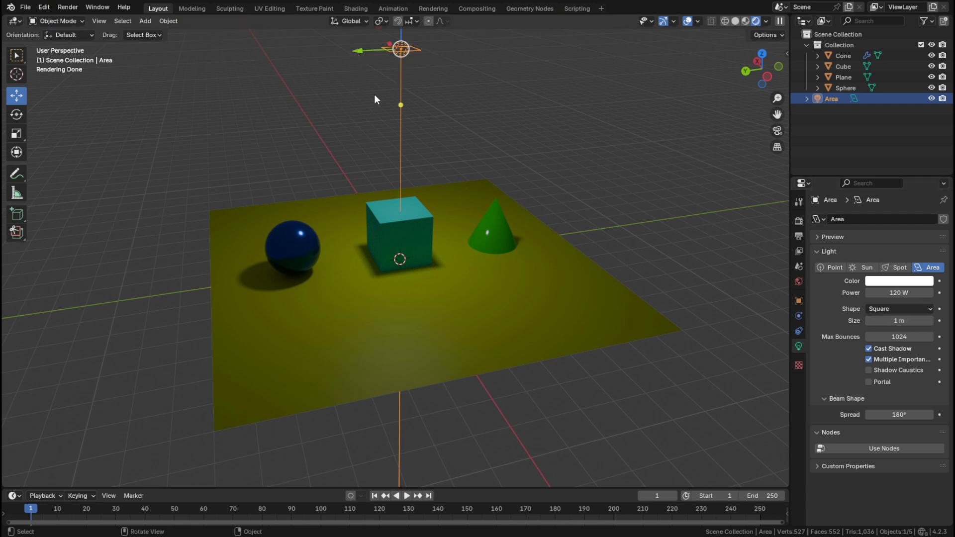
pyautogui.moveTo(896, 321); pyautogui.dragTo(923, 321)
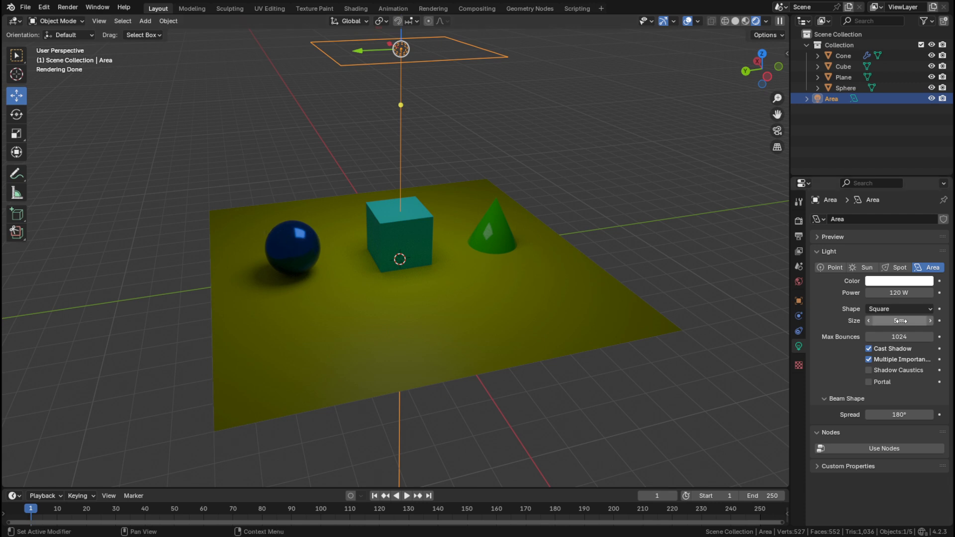
pyautogui.moveTo(895, 321); pyautogui.dragTo(876, 335)
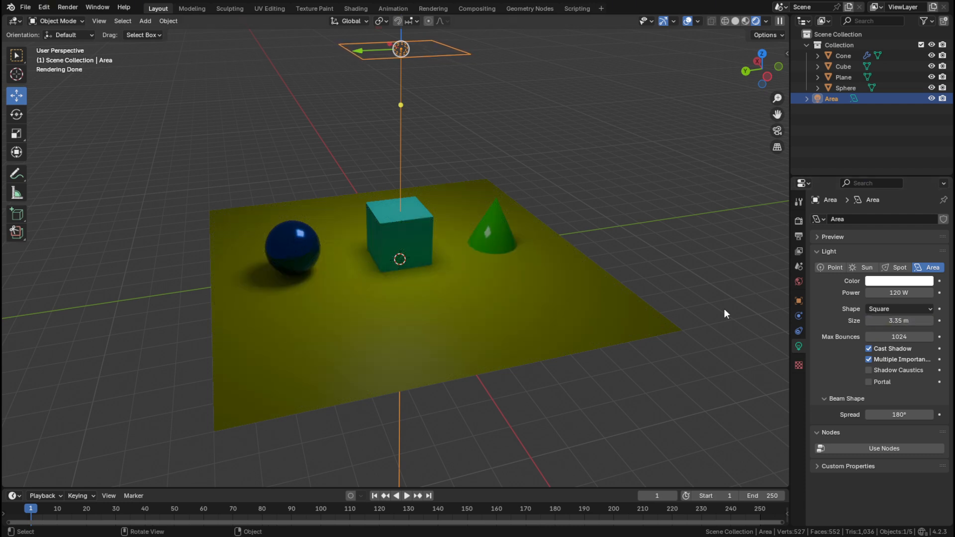
pyautogui.moveTo(897, 320); pyautogui.dragTo(873, 320)
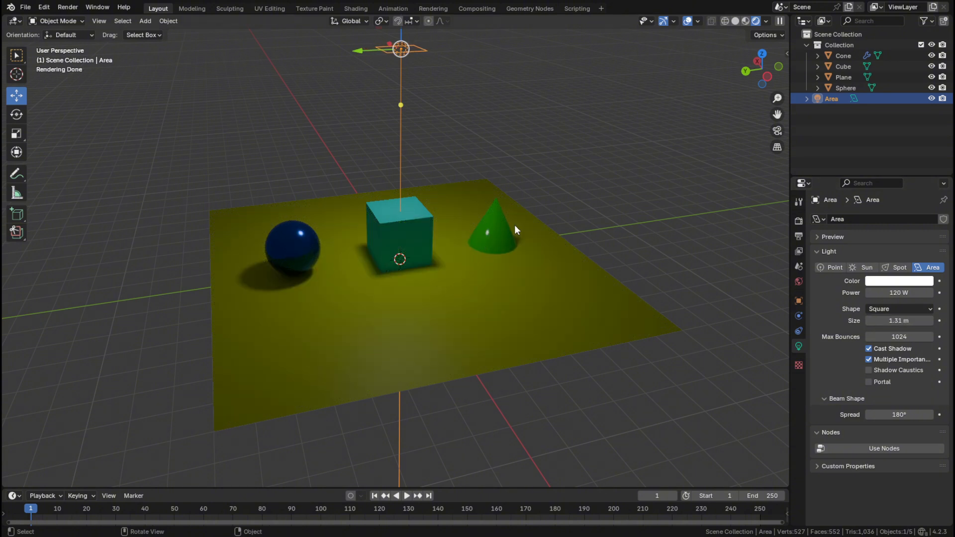
# Set the area light's Size to 10 m and its Power to 500 W.
pyautogui.click(896, 321)
pyautogui.write('10')
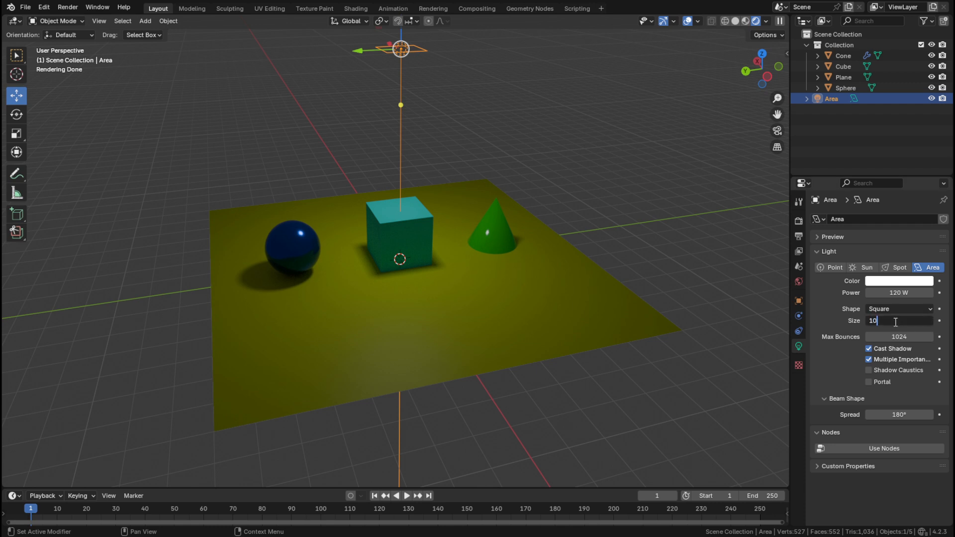
pyautogui.press('Return')
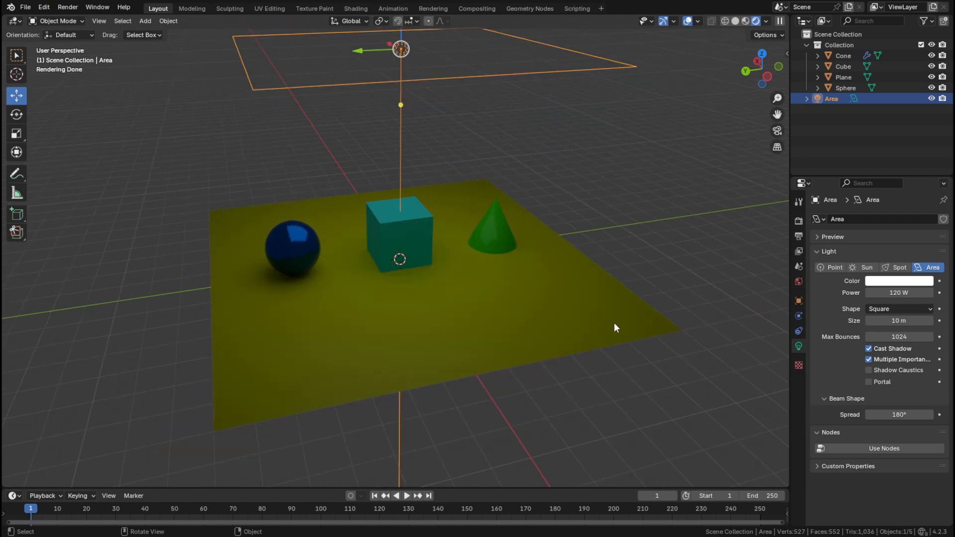
pyautogui.doubleClick(893, 293)
pyautogui.write('500')
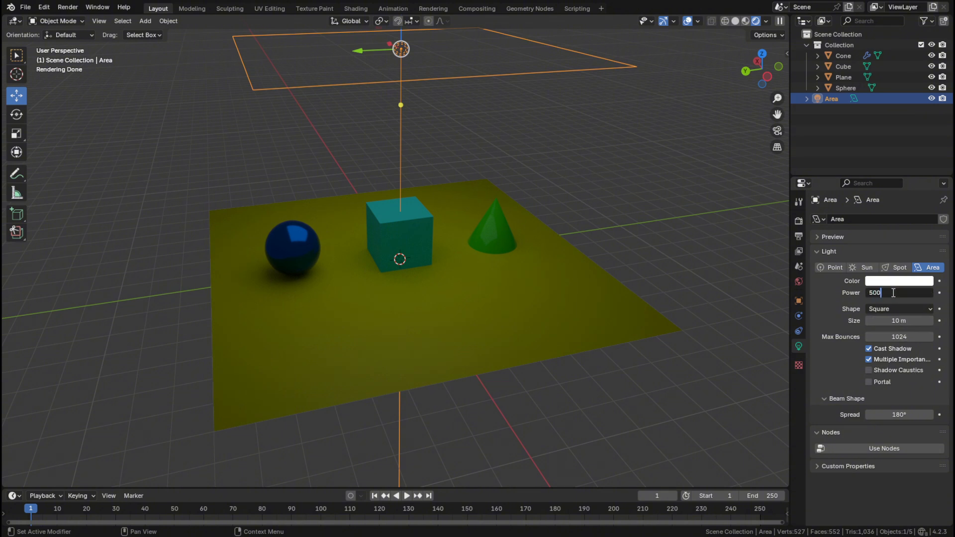
pyautogui.press('Return')
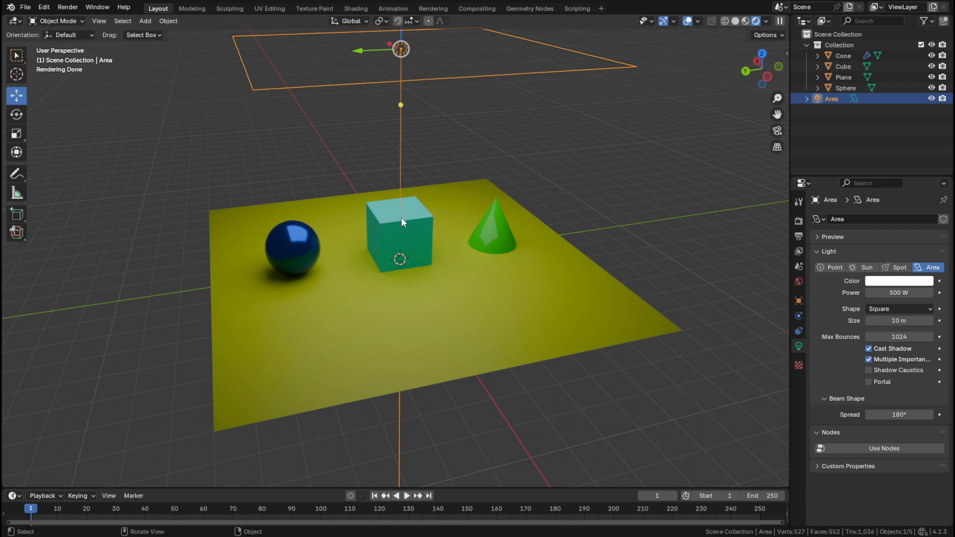
# Examine the shadows and reflections on the sphere, cube and cone under the enlarged area light.
pyautogui.scroll(4, 386, 274)
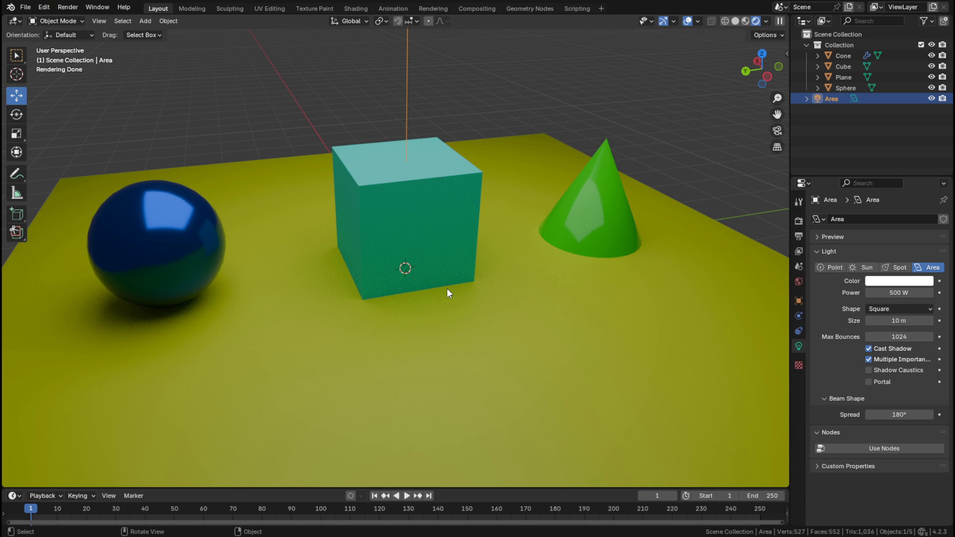
pyautogui.scroll(-3, 447, 289)
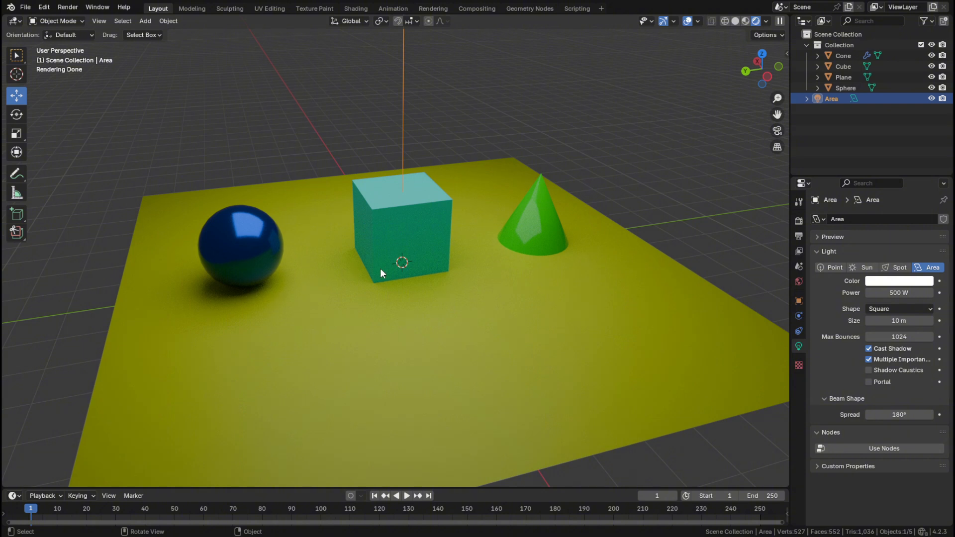
pyautogui.scroll(-2, 382, 268)
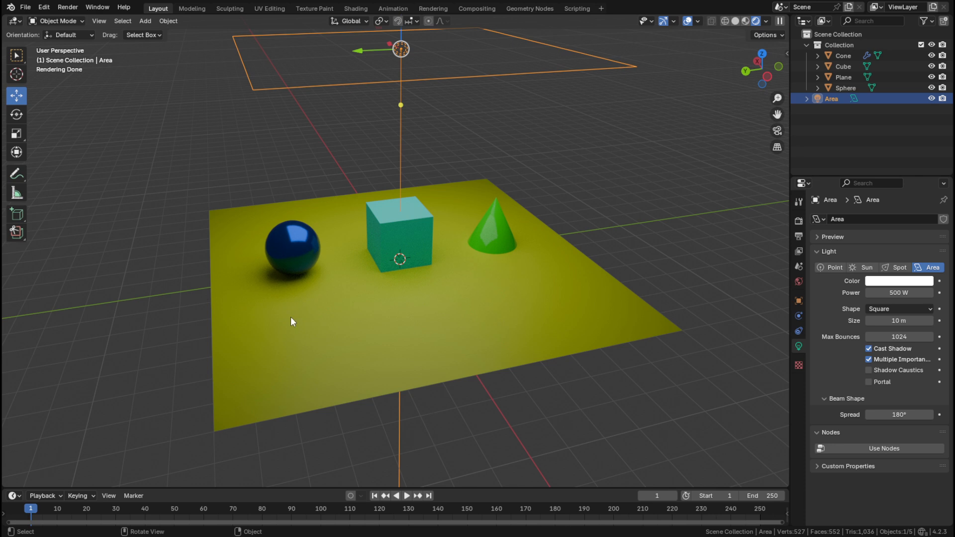
pyautogui.scroll(3, 300, 274)
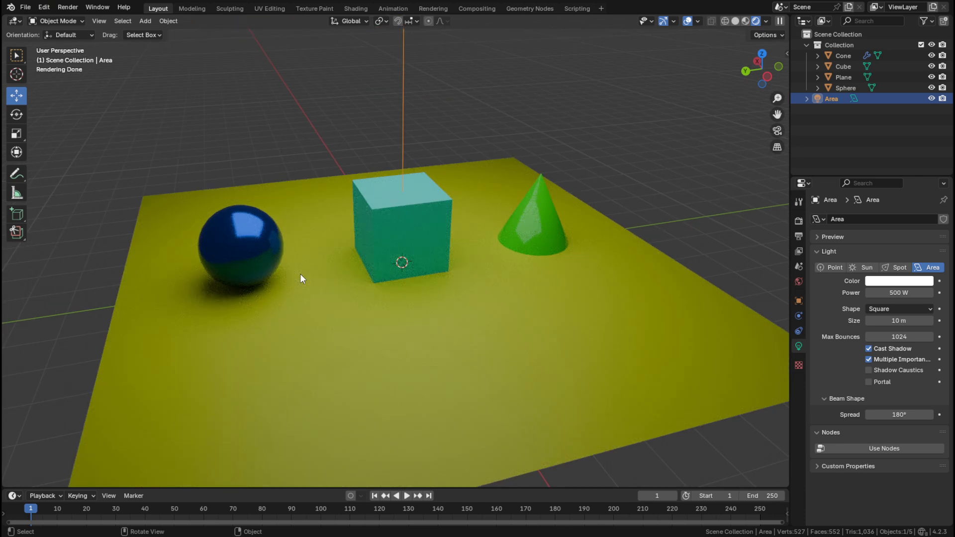
pyautogui.scroll(-2, 314, 288)
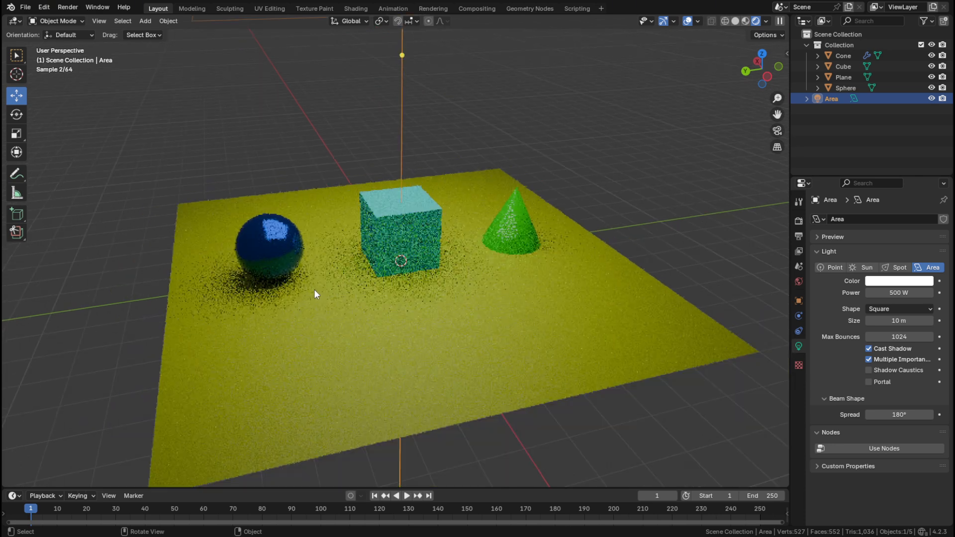
pyautogui.scroll(-1, 399, 289)
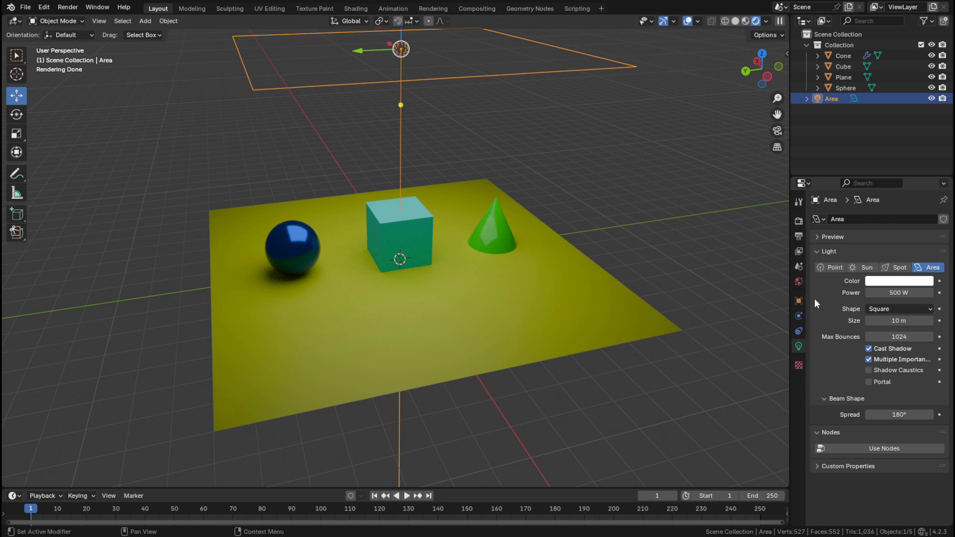
# Select the plane, inspect the lit scene from several sides, and clear the selection.
pyautogui.click(536, 329)
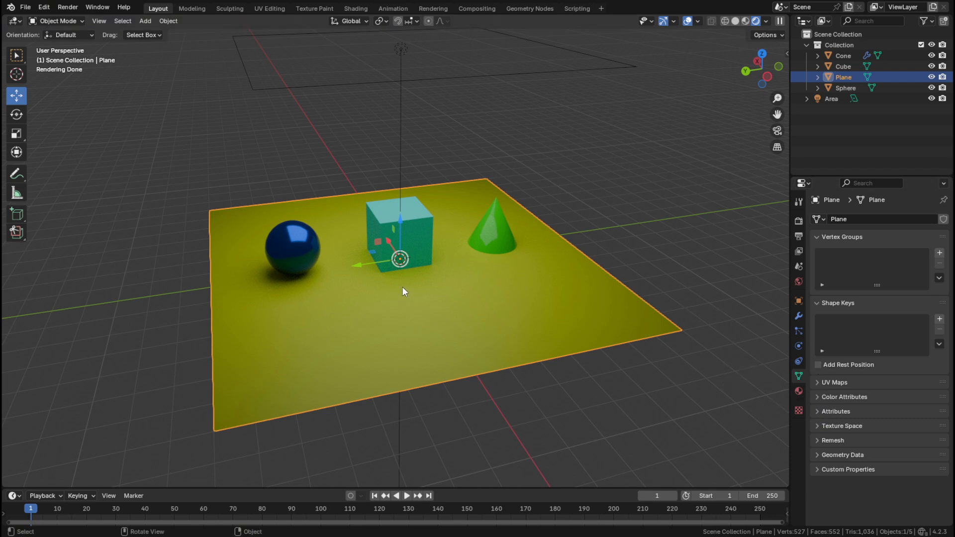
pyautogui.moveTo(331, 287); pyautogui.dragTo(386, 287, button='middle')
pyautogui.scroll(2, 386, 288)
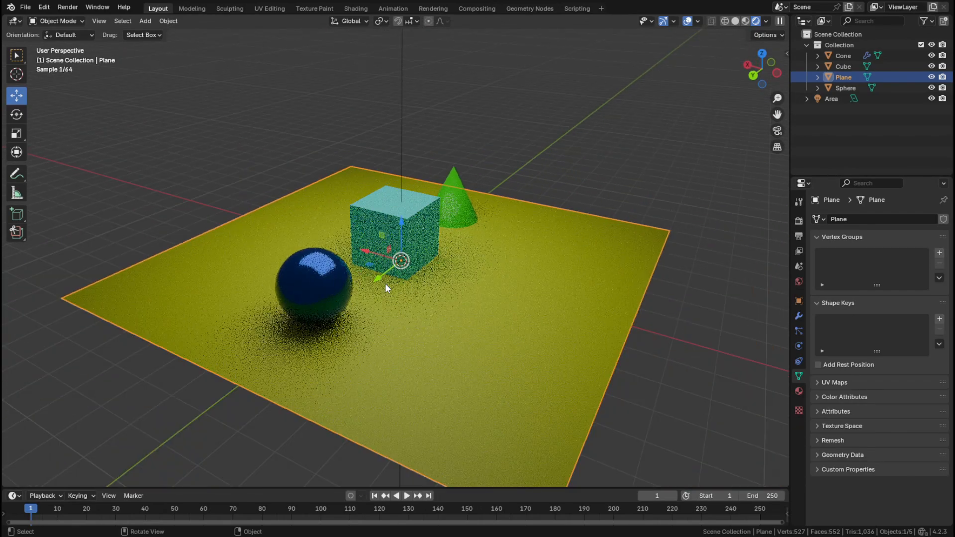
pyautogui.moveTo(486, 254); pyautogui.dragTo(228, 256, button='middle')
pyautogui.scroll(3, 419, 283)
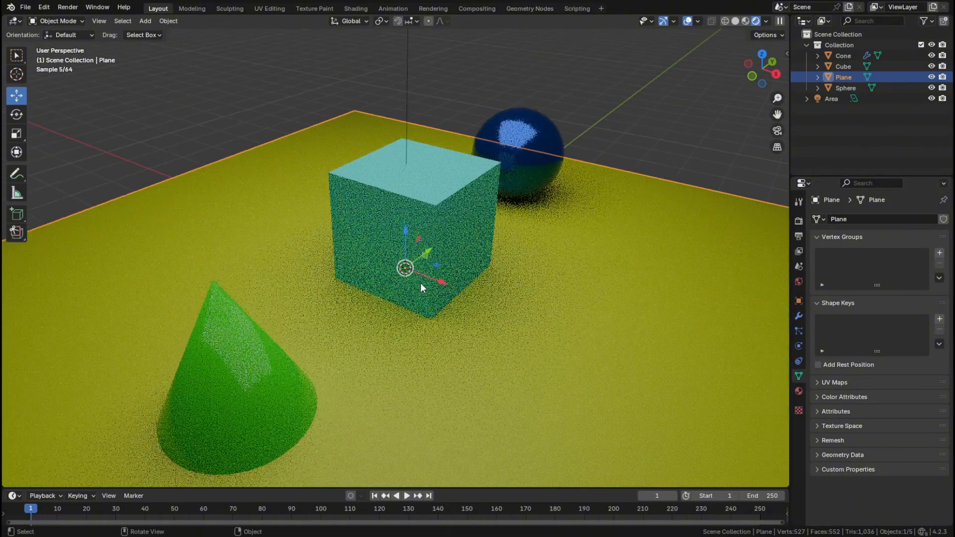
pyautogui.moveTo(457, 245); pyautogui.dragTo(403, 233, button='middle')
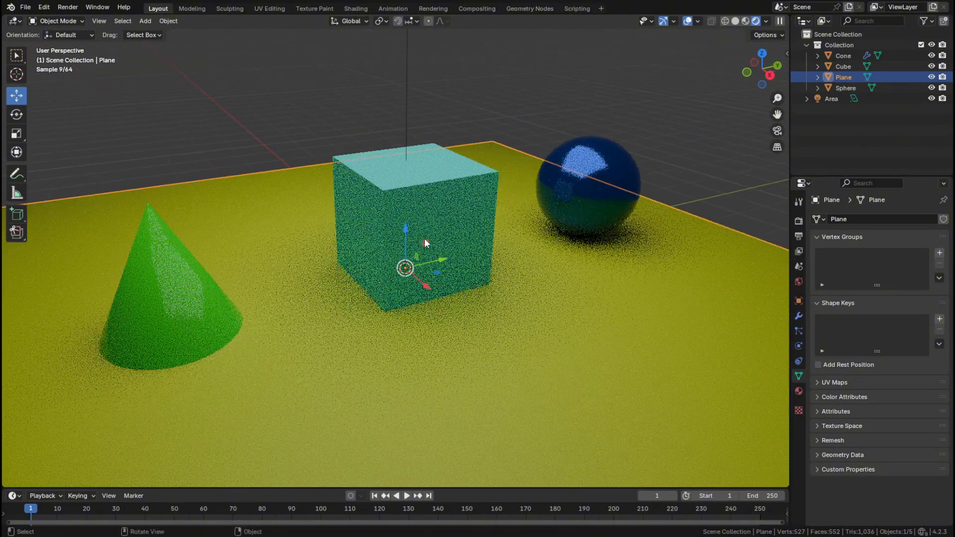
pyautogui.click(688, 166)
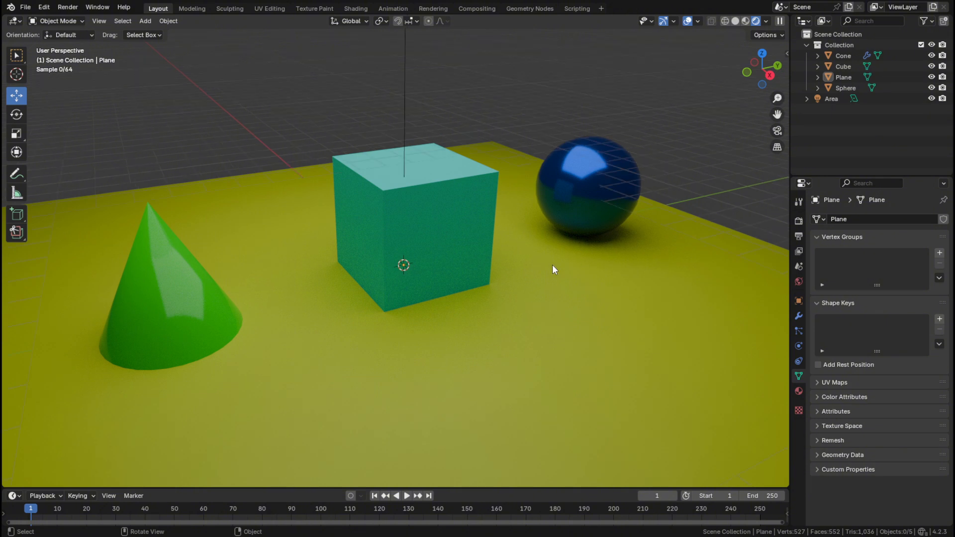
pyautogui.scroll(-1, 552, 265)
pyautogui.scroll(-1, 553, 270)
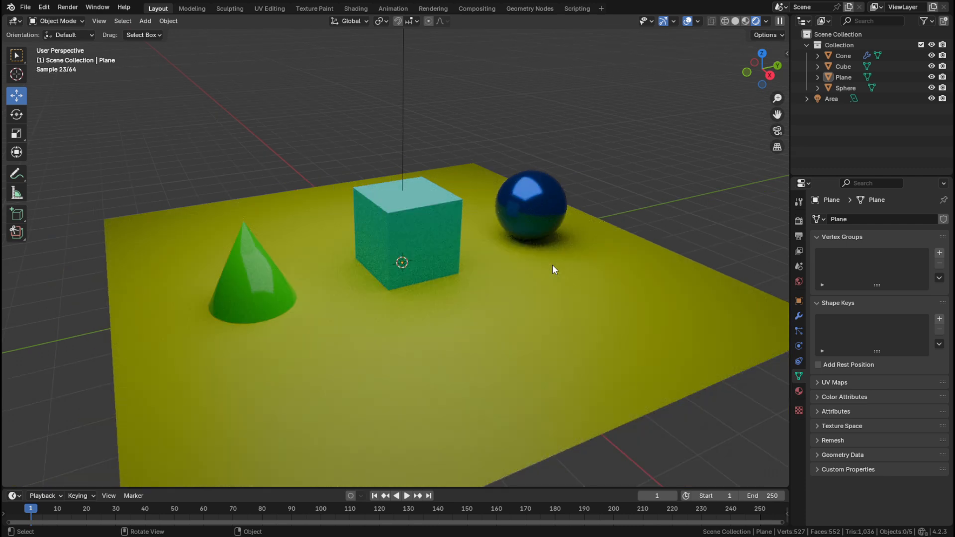